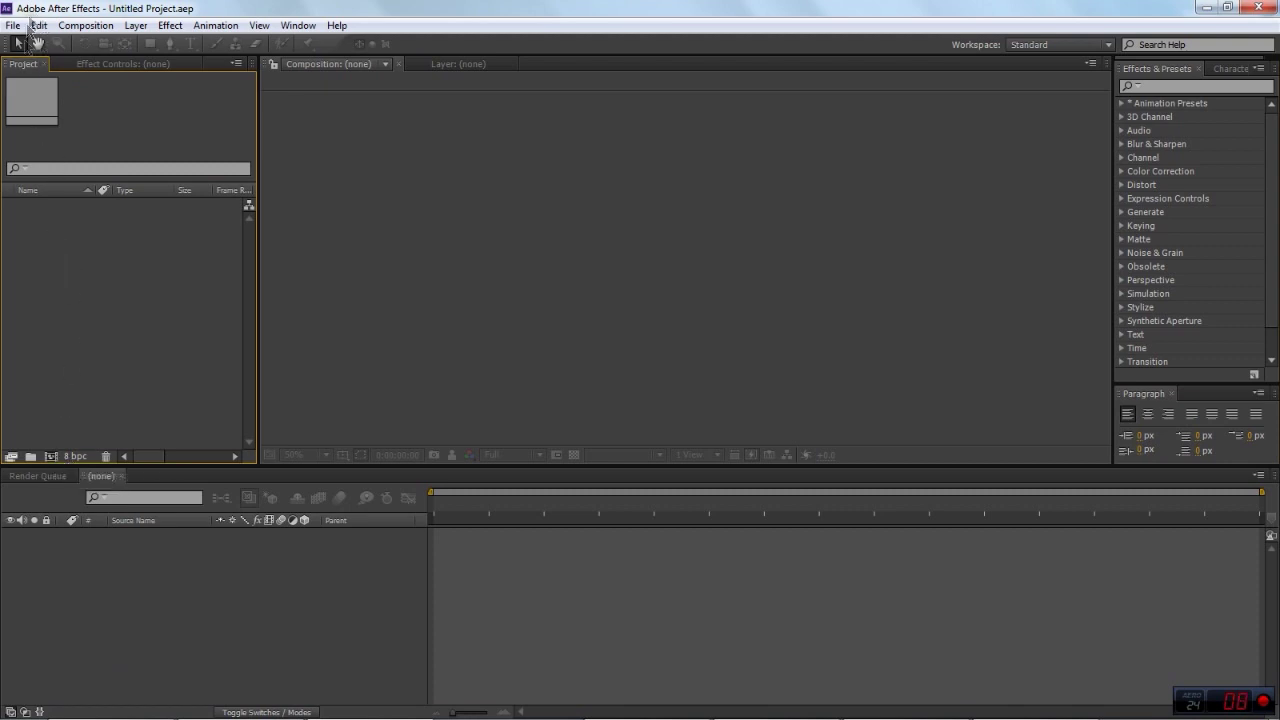
Step: Import the audio file CWLO.mp3 from the Music folder into the project
double_click(113, 295)
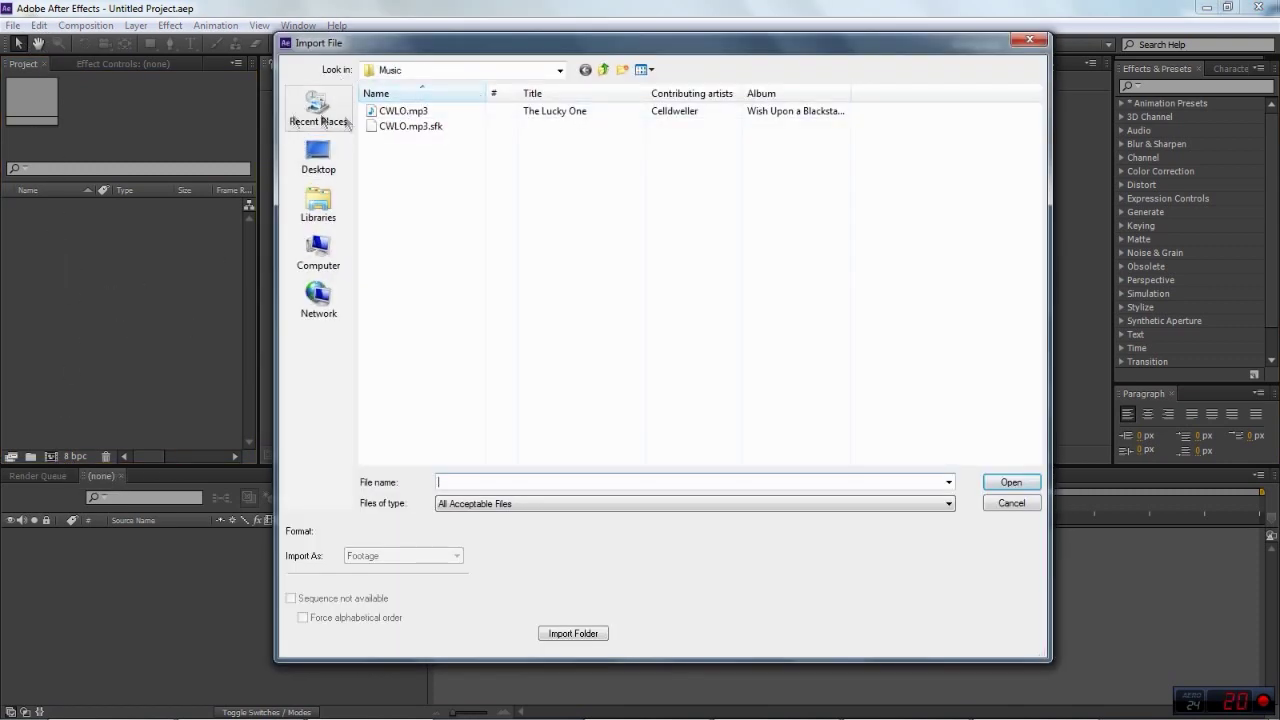
click(398, 126)
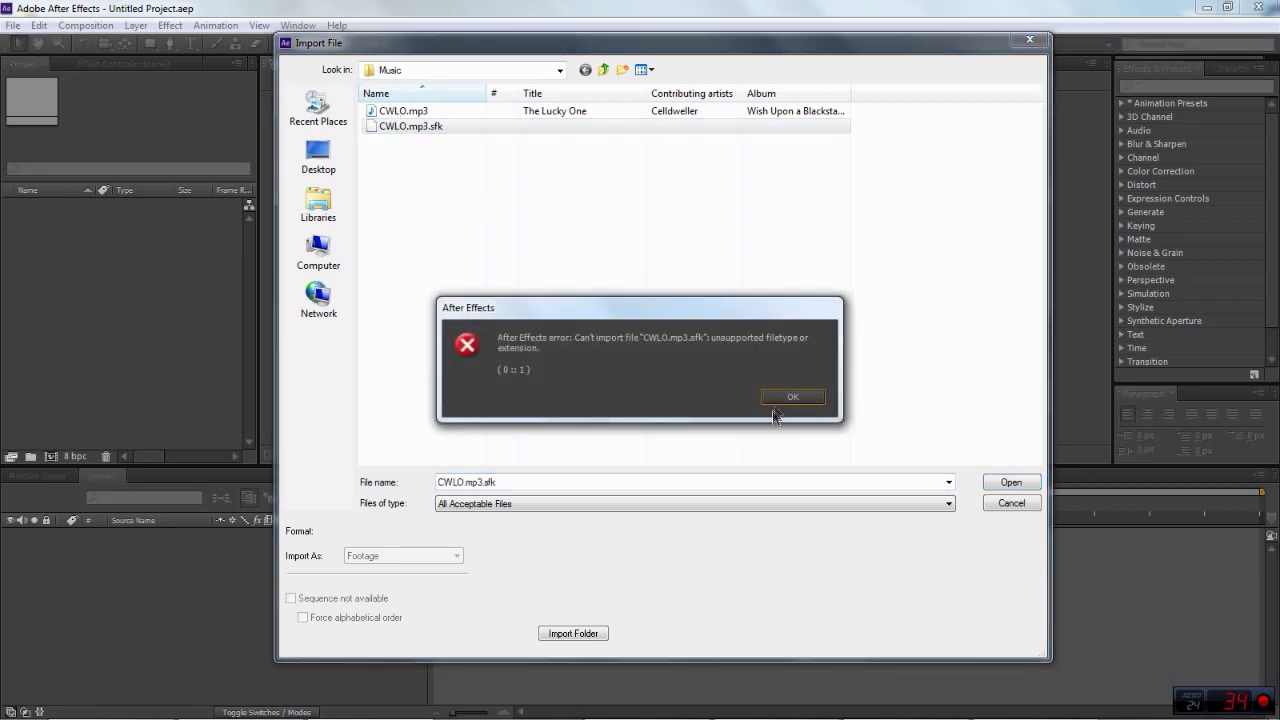
click(774, 402)
click(392, 112)
click(1010, 485)
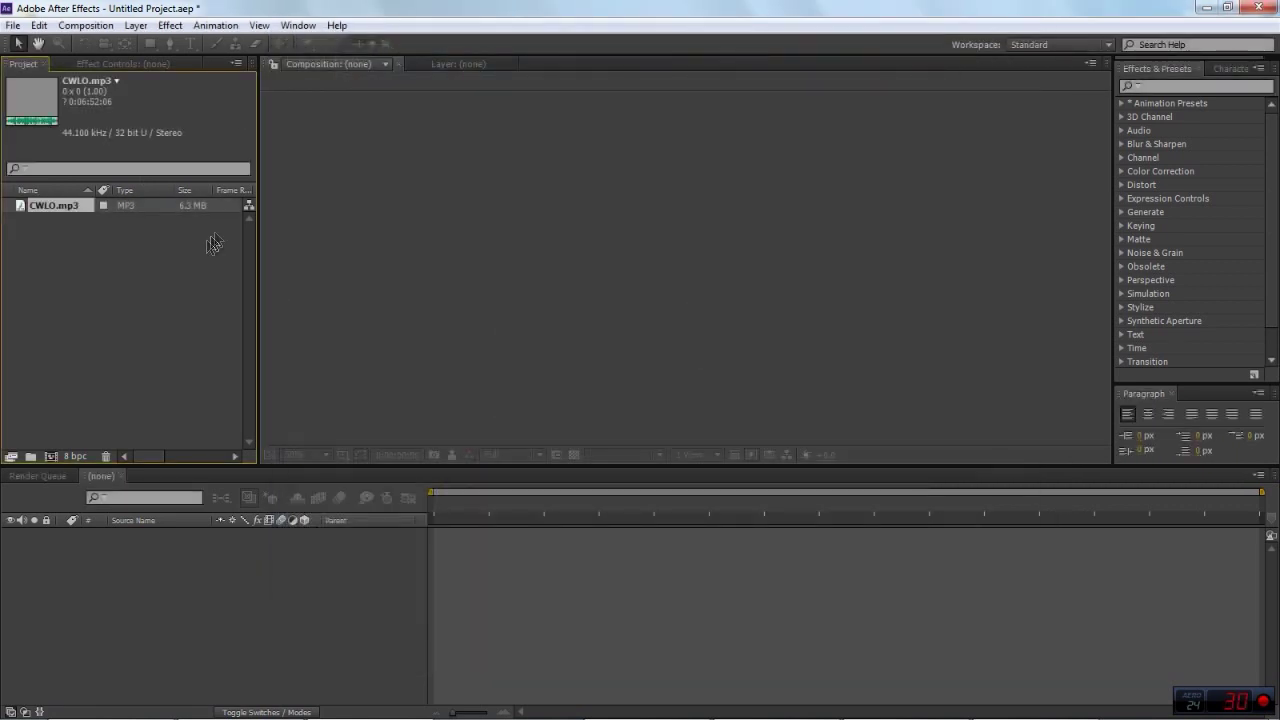
Step: Create a composition from the CWLO.mp3 footage and check its composition settings without changing them
drag(57, 210, 143, 586)
drag(393, 110, 986, 429)
click(115, 566)
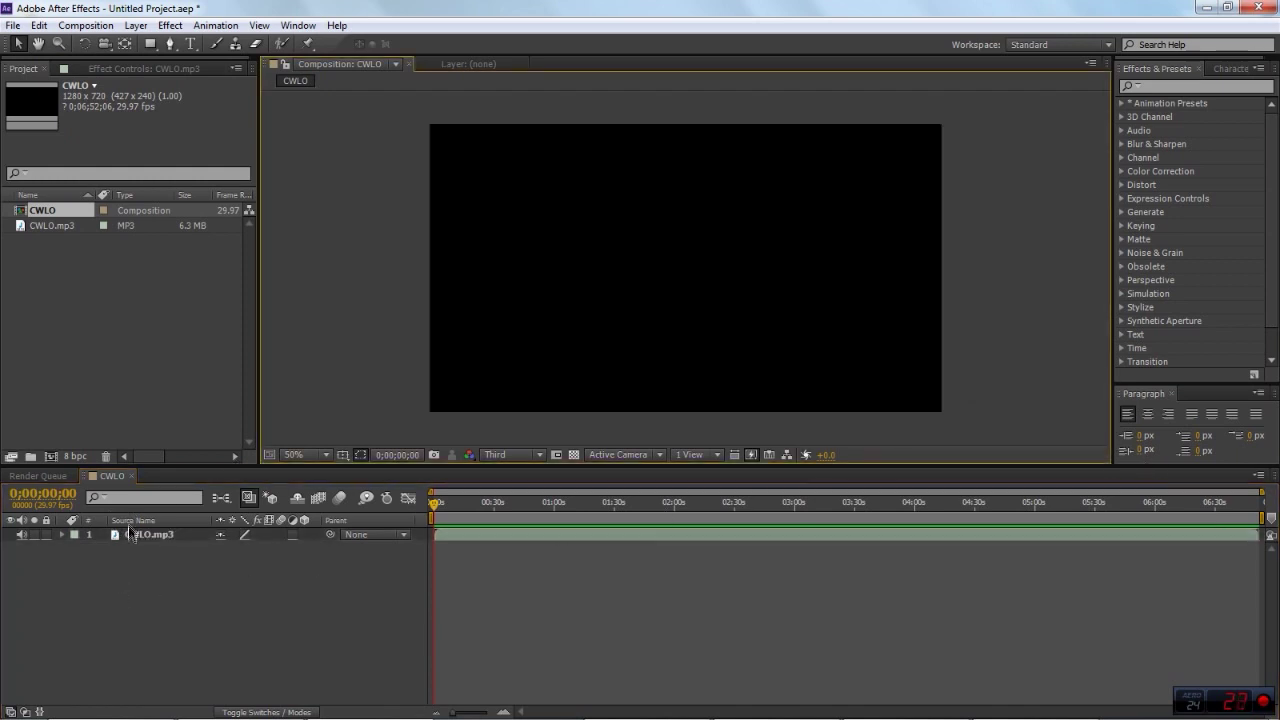
right_click(108, 482)
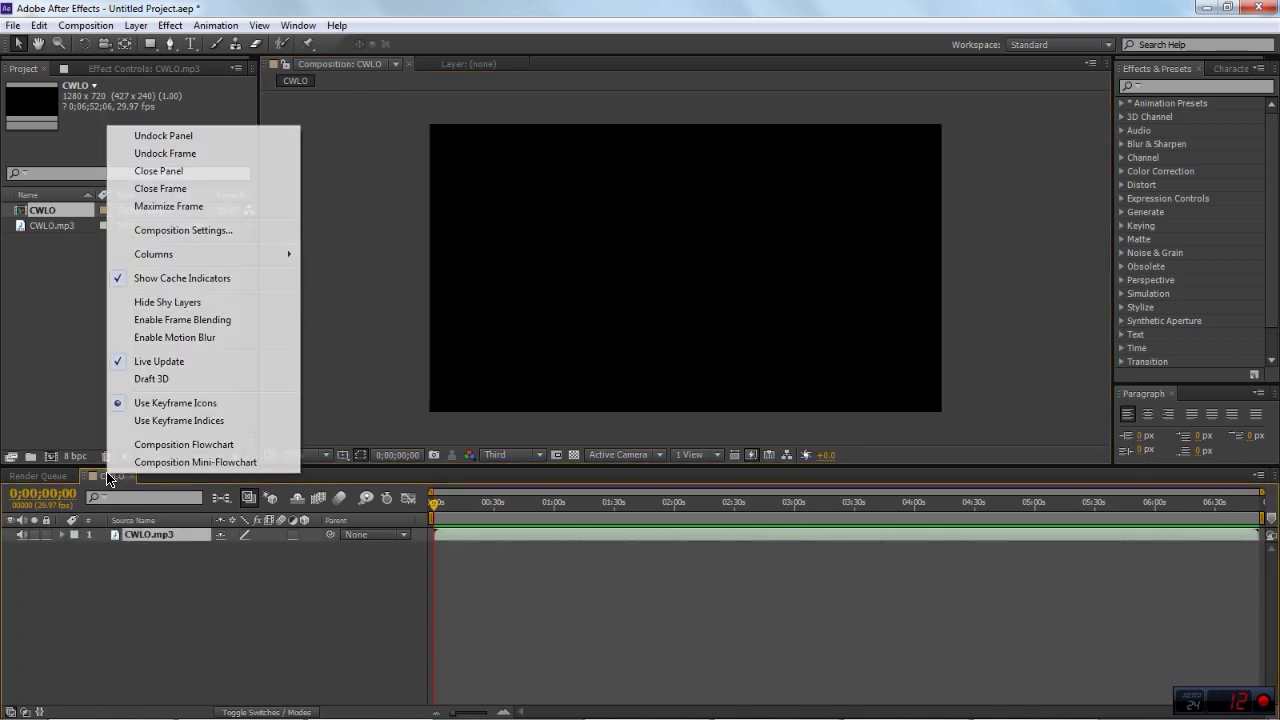
click(160, 230)
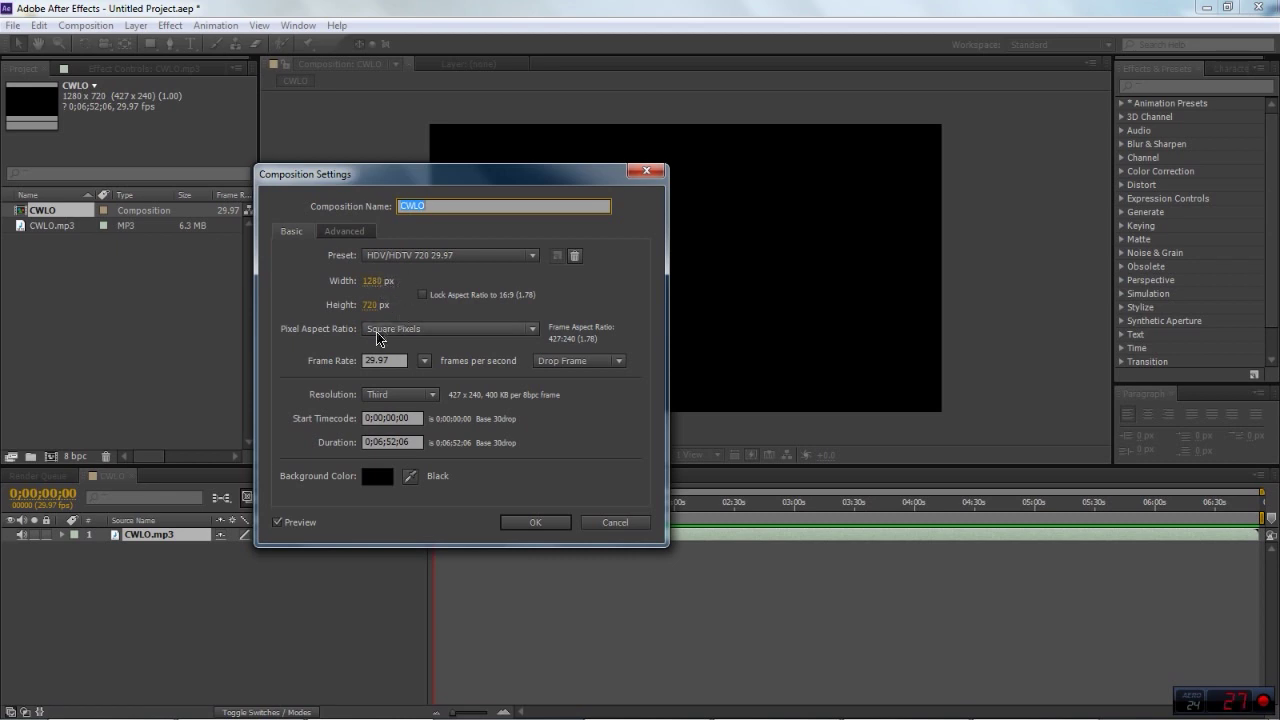
click(527, 523)
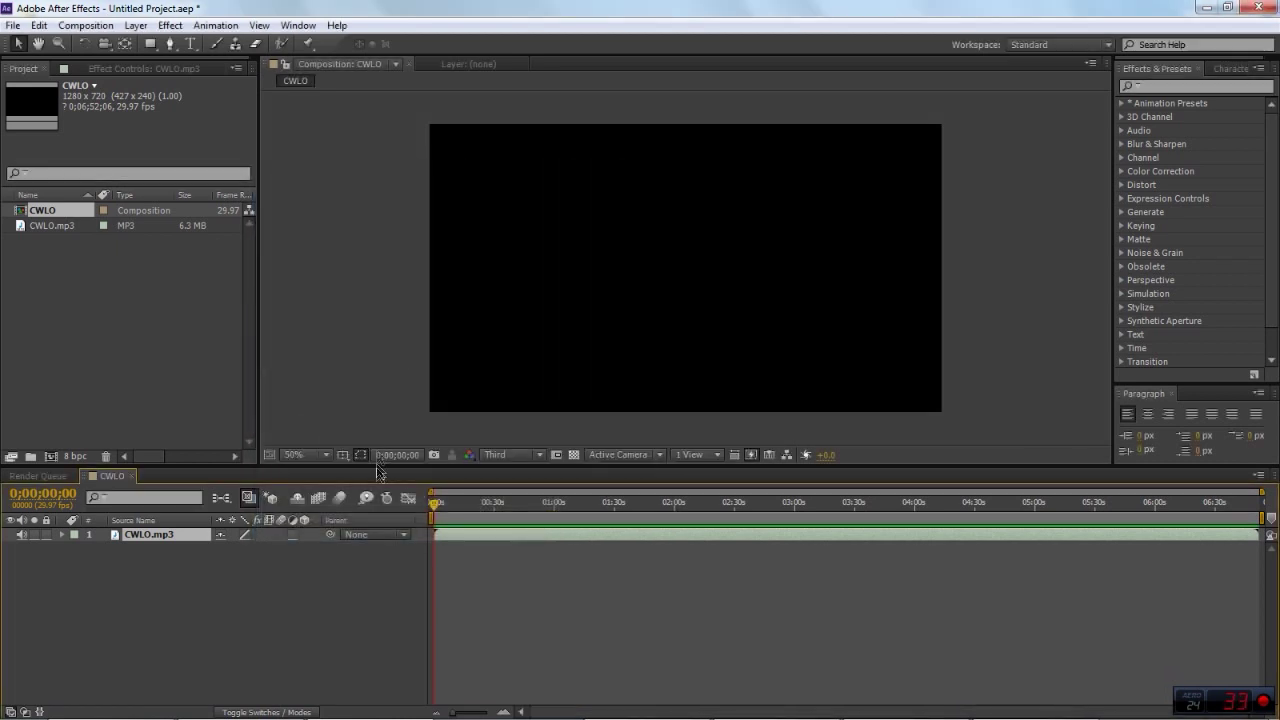
Step: Add a new black solid layer above the audio layer in the CWLO composition
right_click(163, 585)
mouse_move(189, 409)
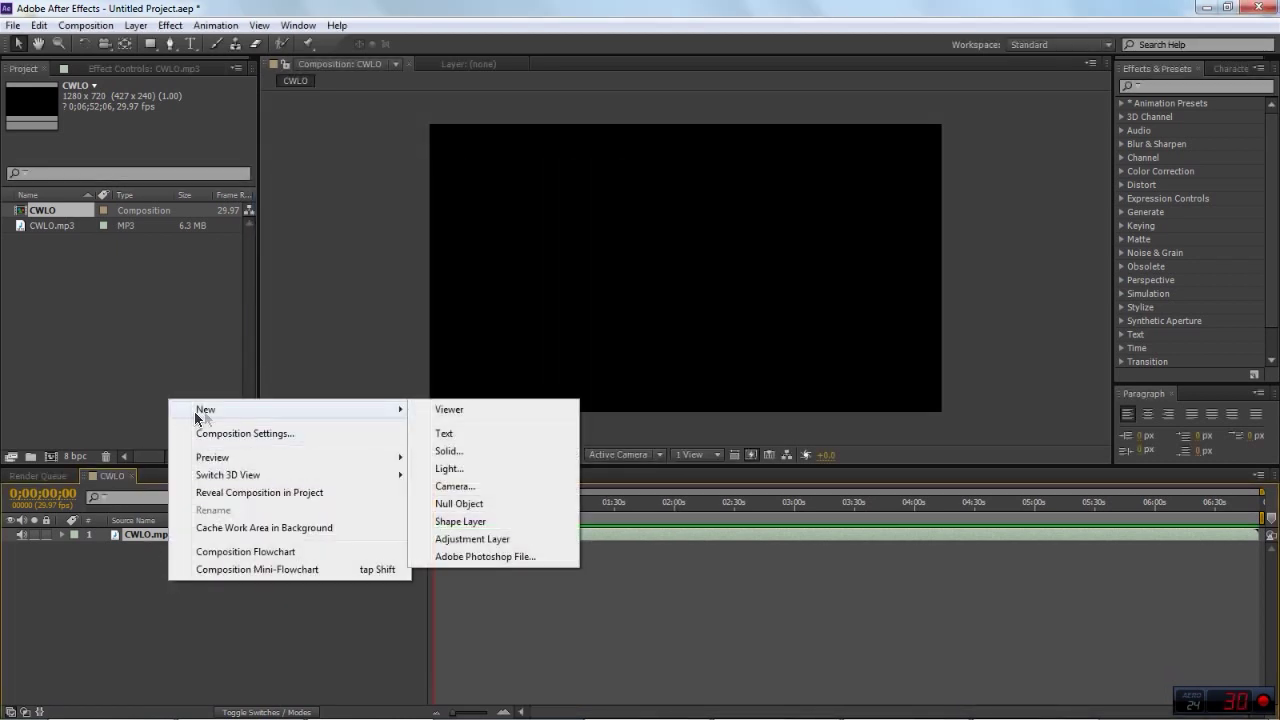
click(449, 451)
click(592, 508)
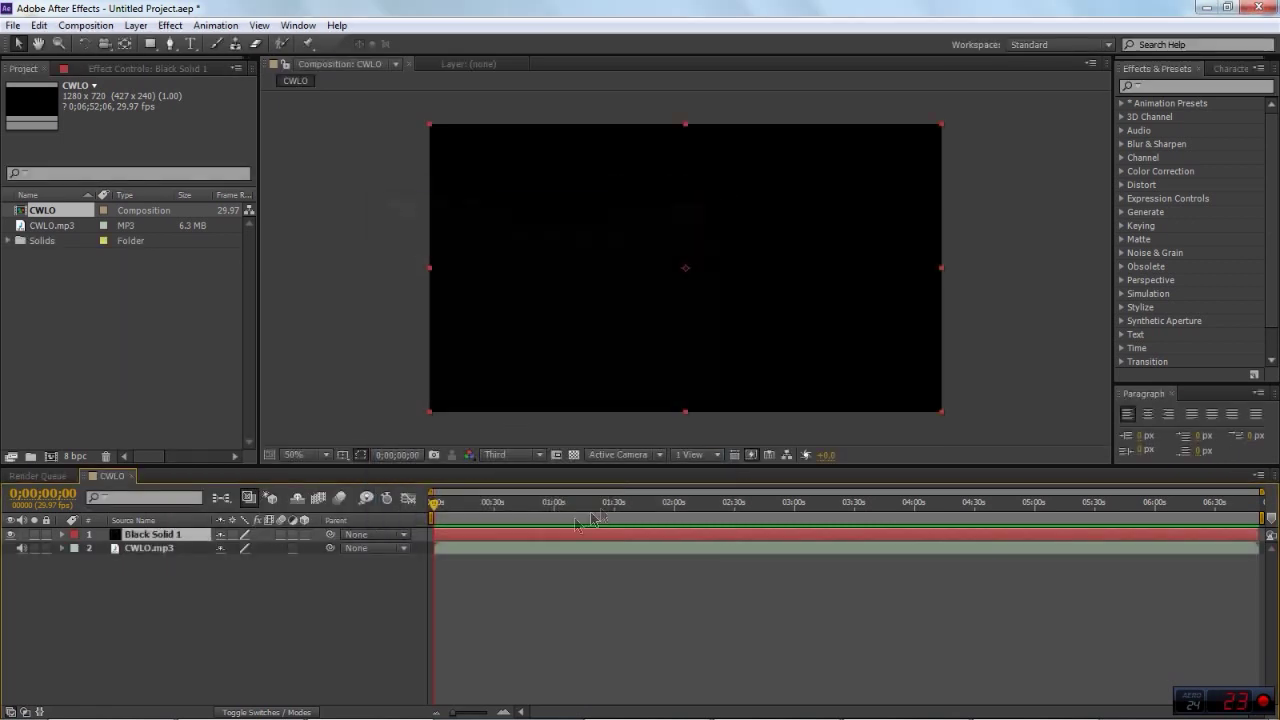
Step: Apply the Audio Spectrum effect from the Generate category to the black solid and scrub the timeline to test it
right_click(139, 538)
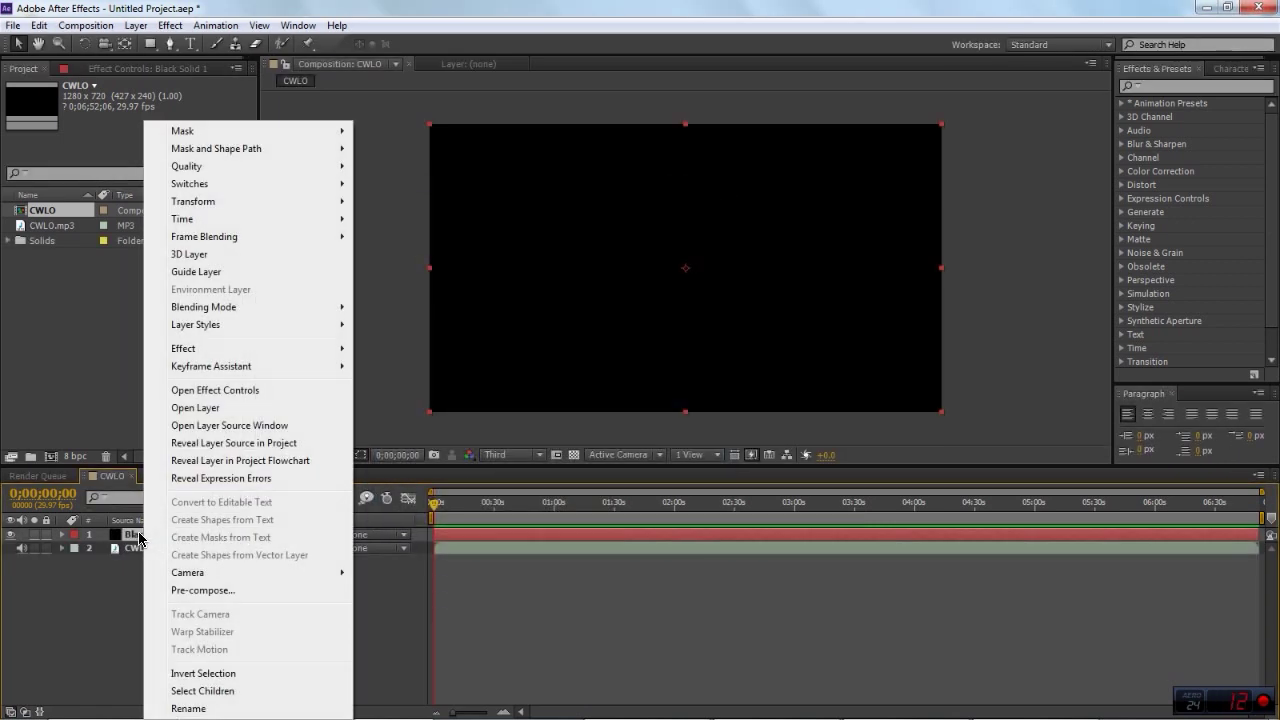
mouse_move(206, 350)
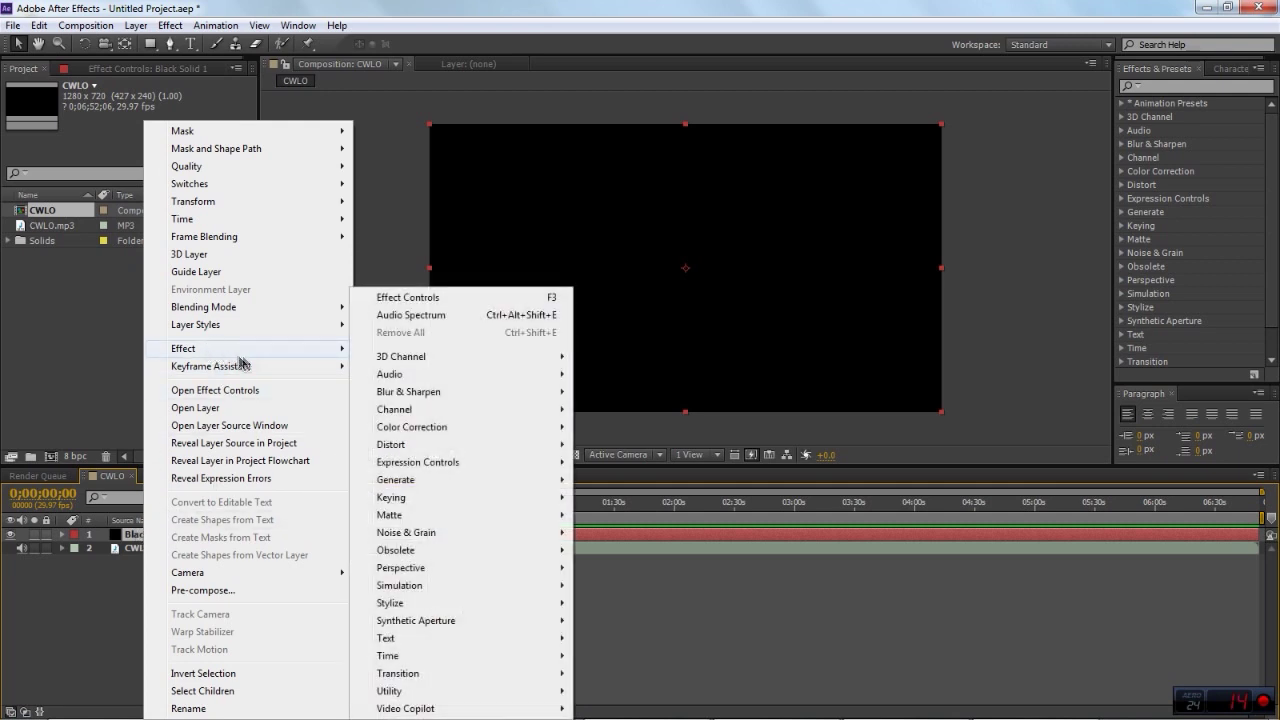
mouse_move(405, 484)
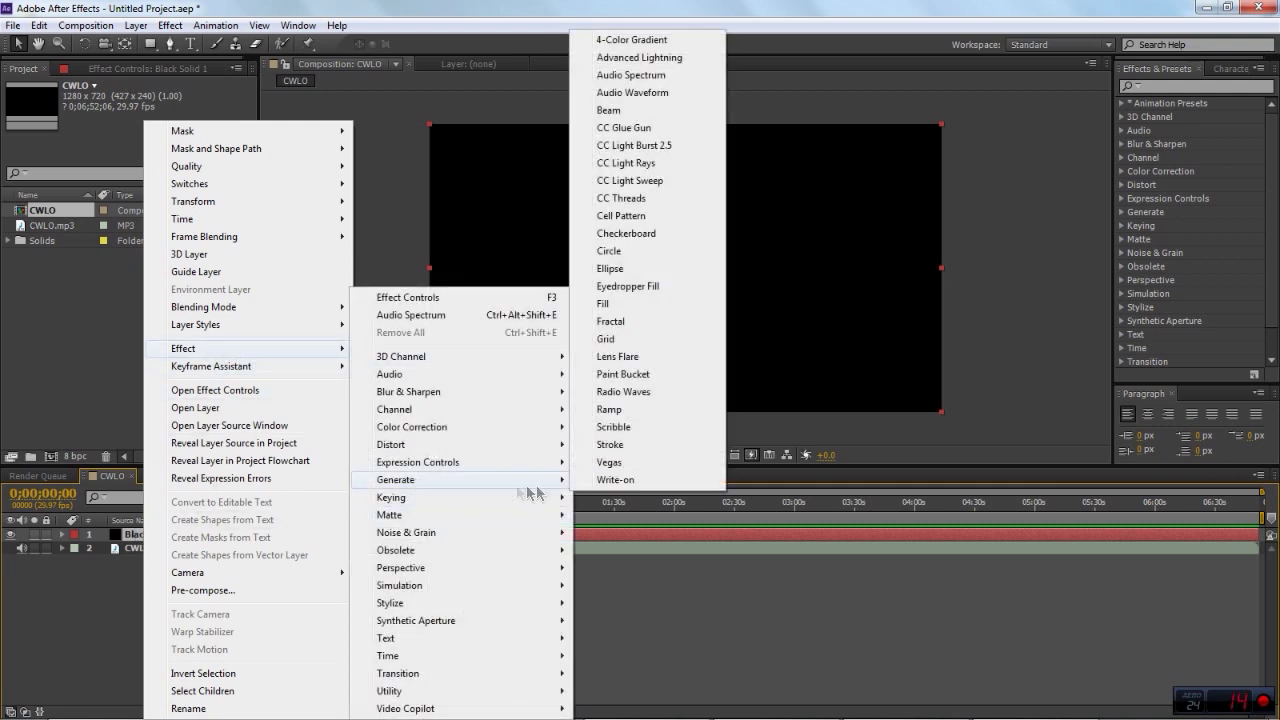
click(622, 76)
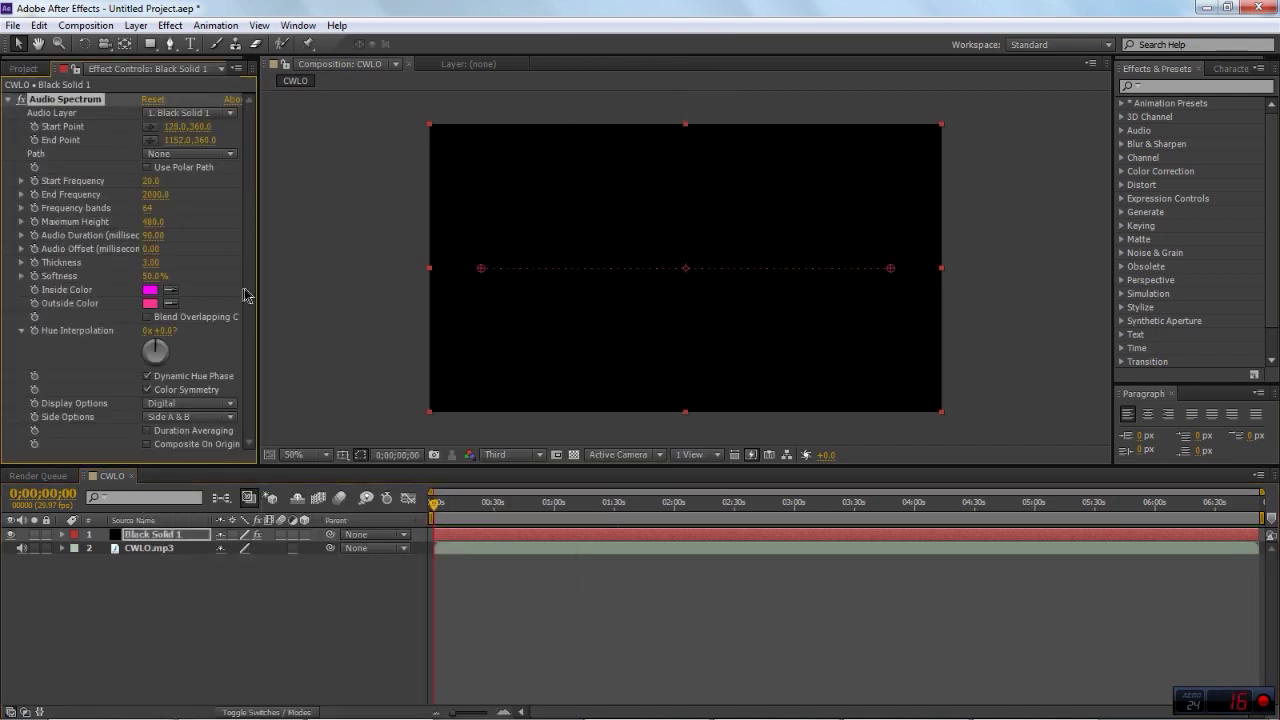
drag(434, 512, 6, 458)
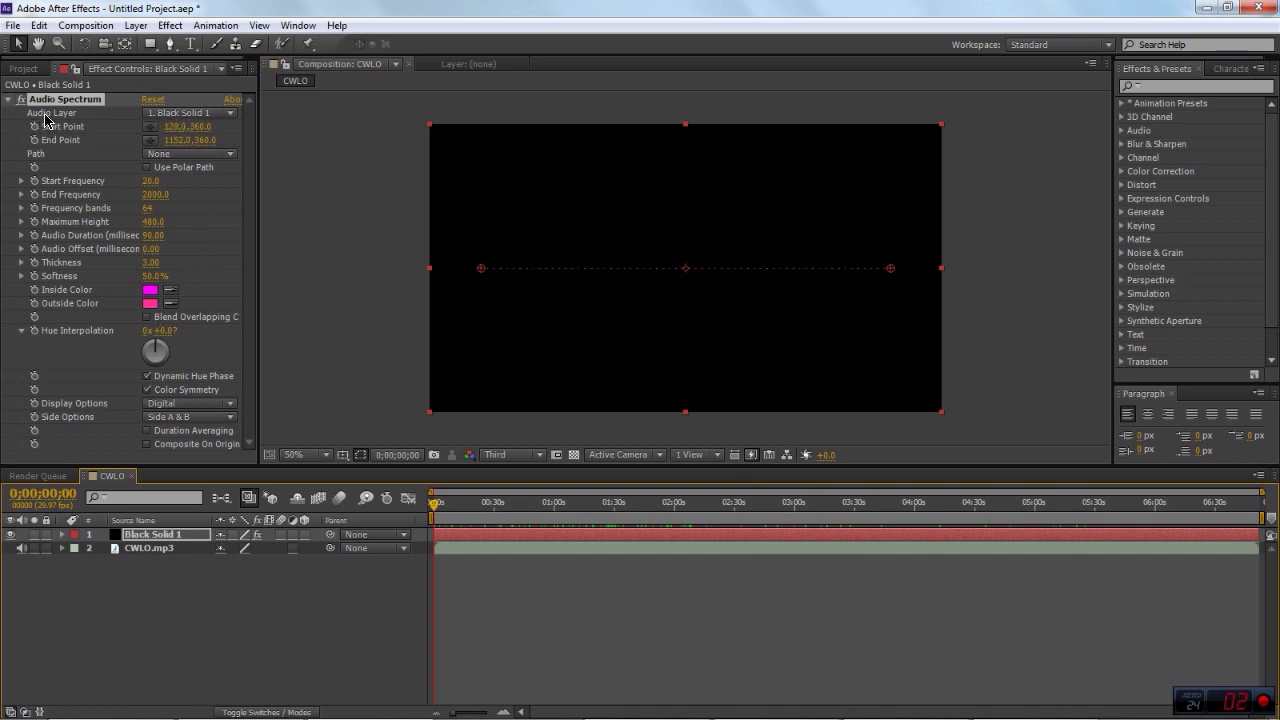
Step: Set the Audio Spectrum's audio layer to CWLO.mp3 and scrub to about 0;01;48;18 to view the spectrum
click(172, 113)
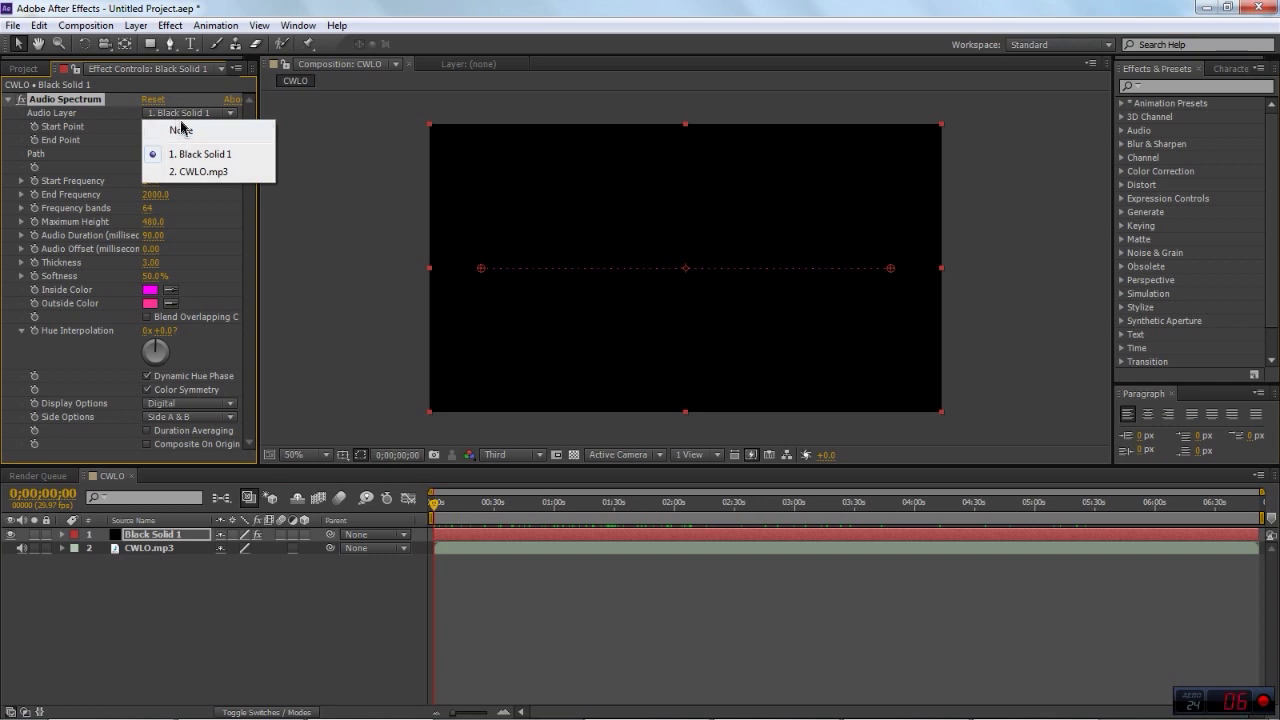
click(198, 172)
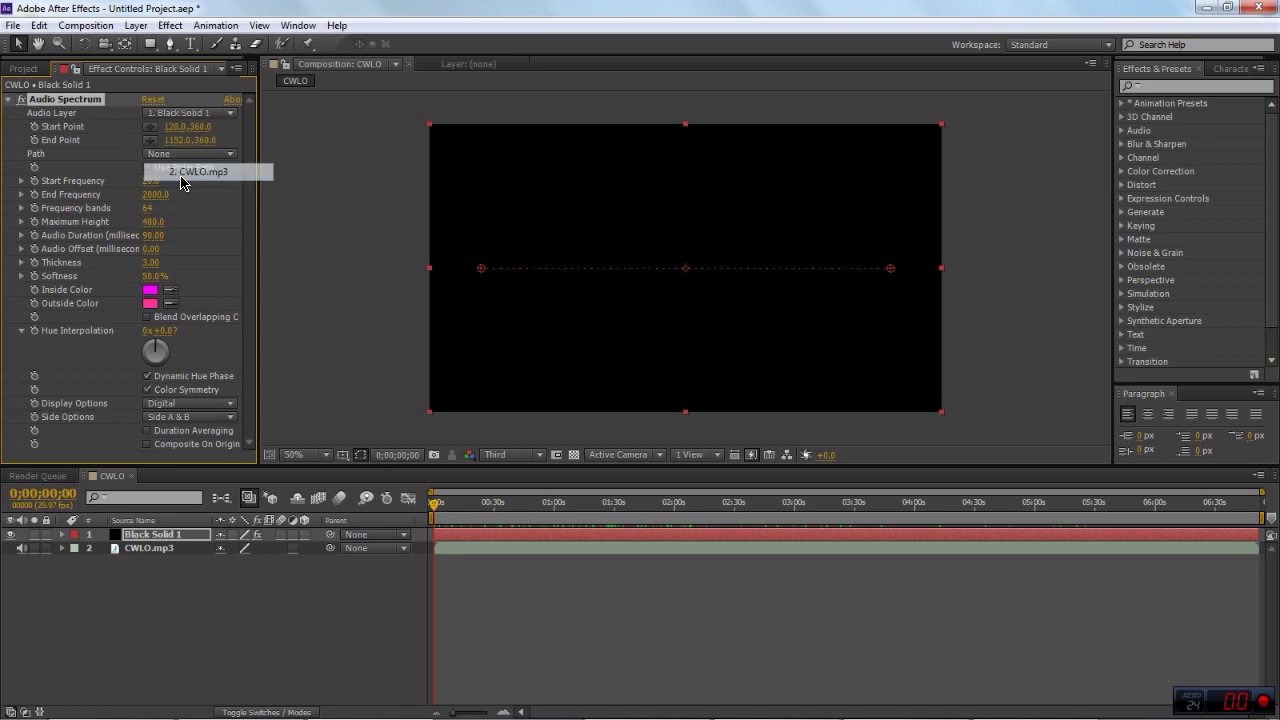
drag(447, 516, 651, 507)
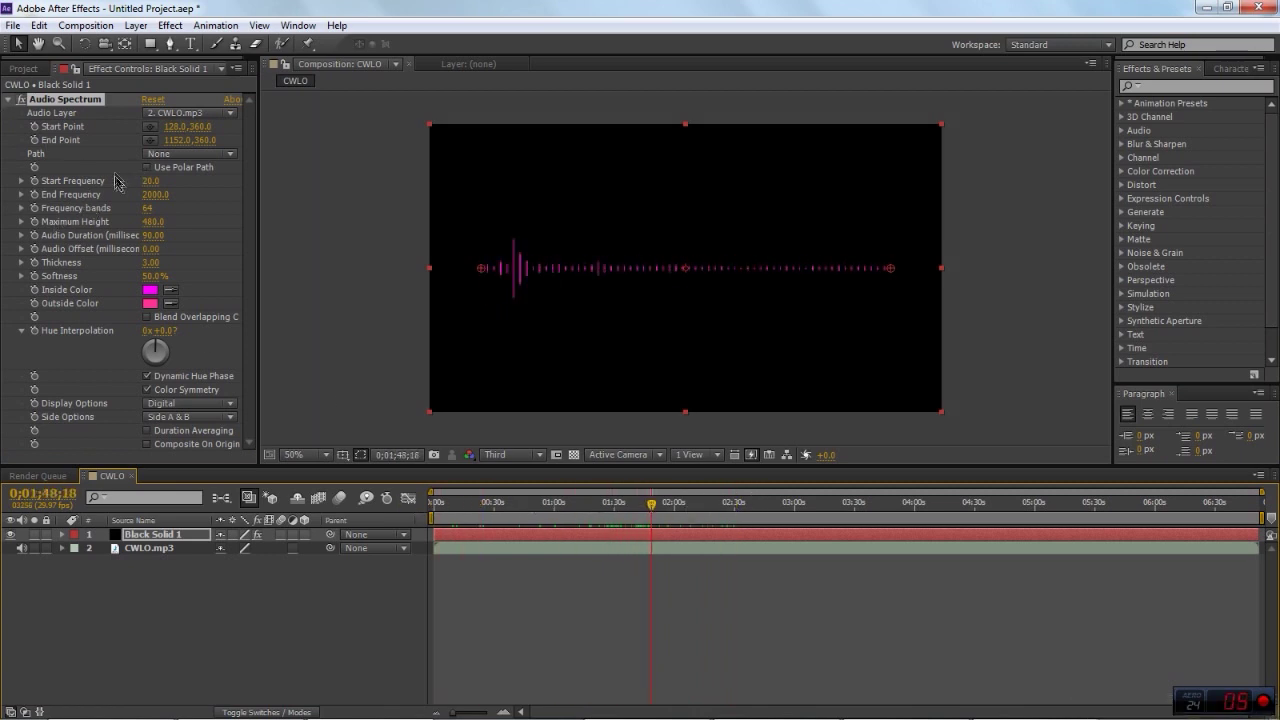
Step: Set the Audio Spectrum to 60 frequency bands, maximum height 910, audio duration 130, audio offset -240, thickness 7.50 and inside color white (FFFFFF)
drag(150, 207, 138, 236)
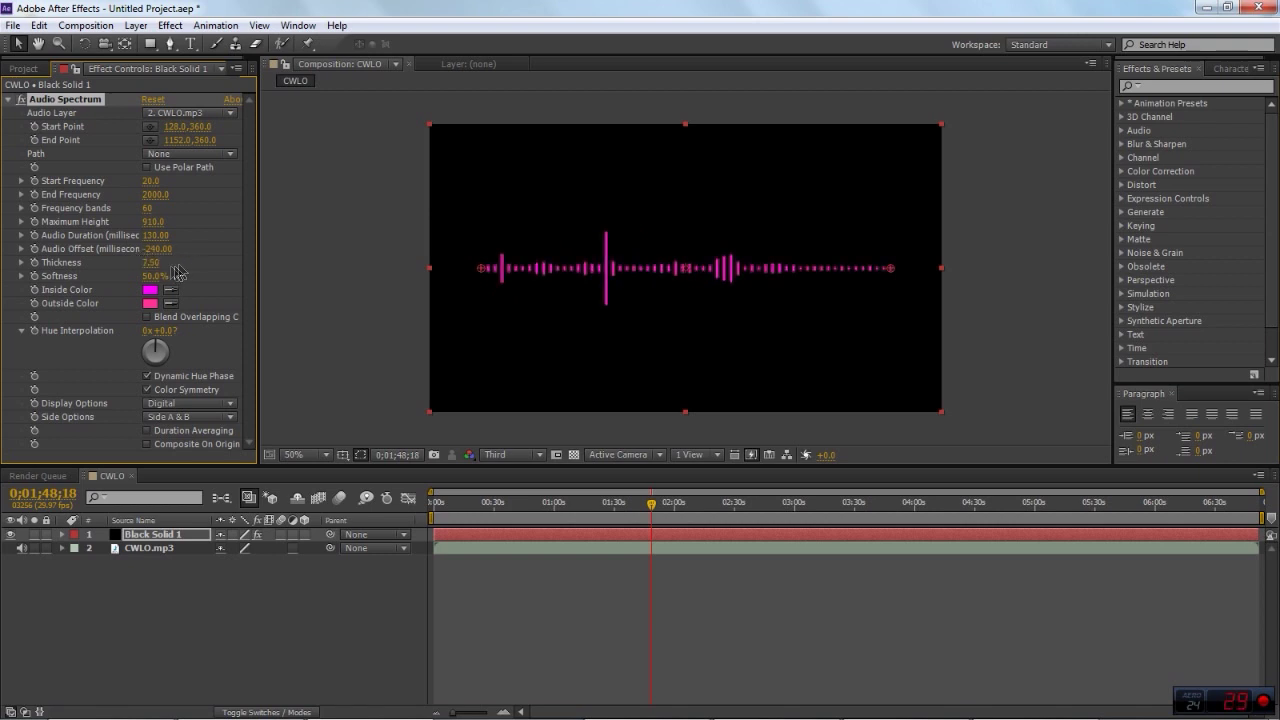
click(150, 289)
drag(960, 380, 803, 299)
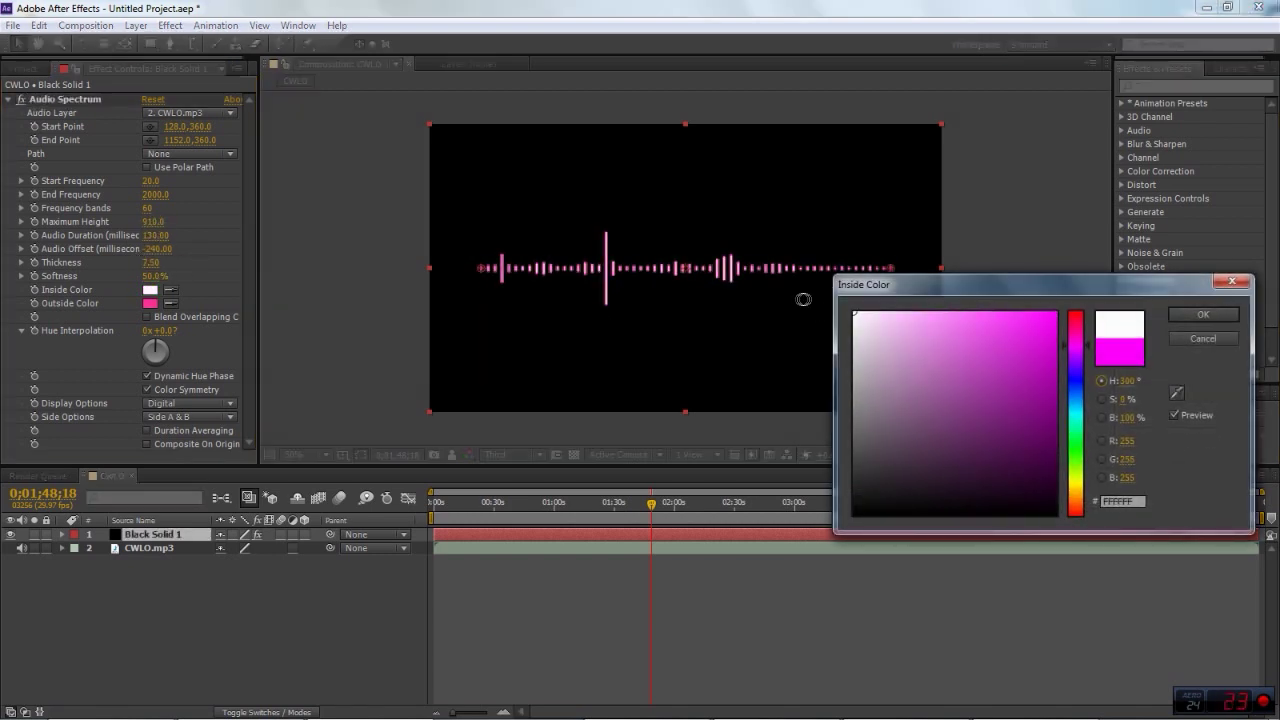
click(1199, 316)
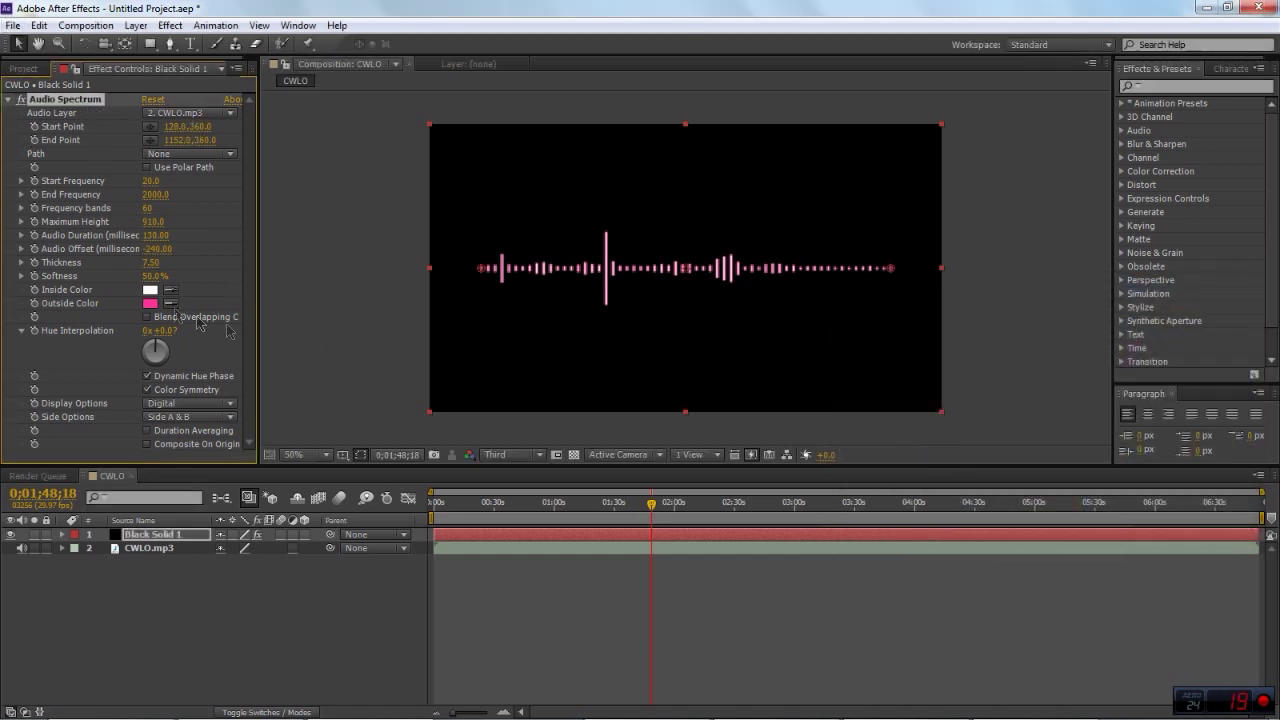
Step: Preview the spectrum from the start of the composition, switching briefly to the YouTube video in the browser and back
key(Home)
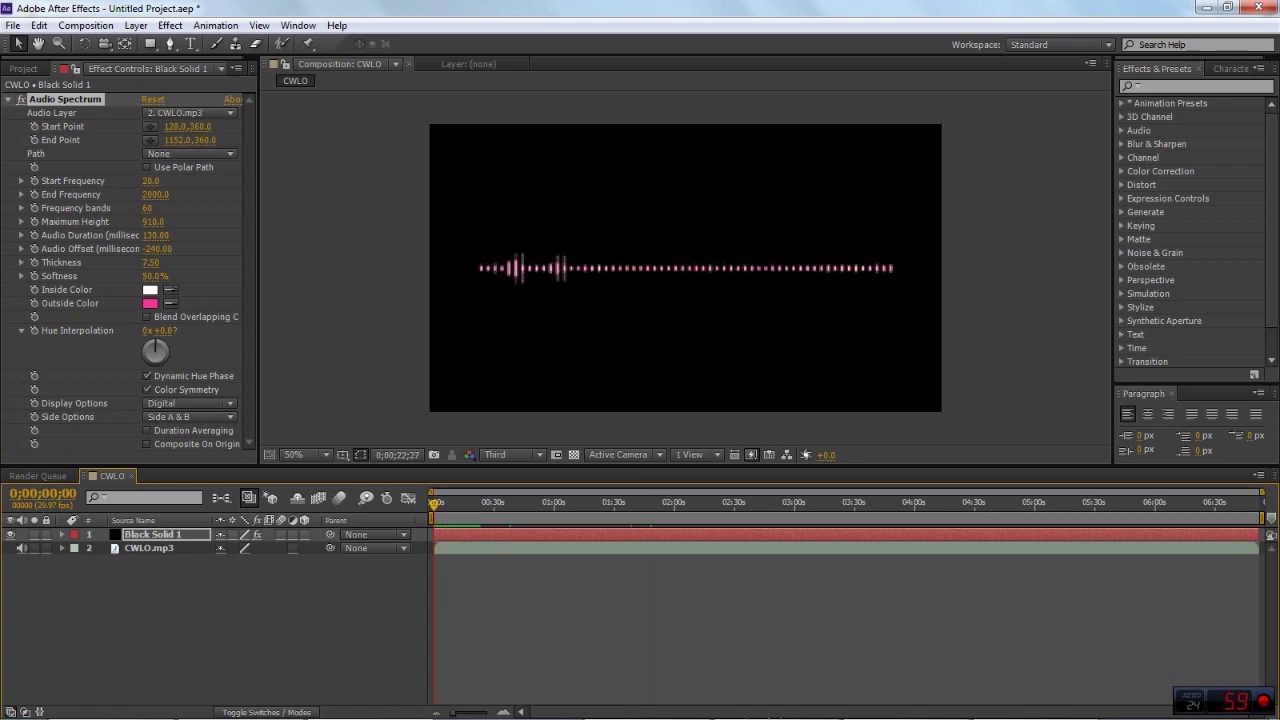
click(943, 651)
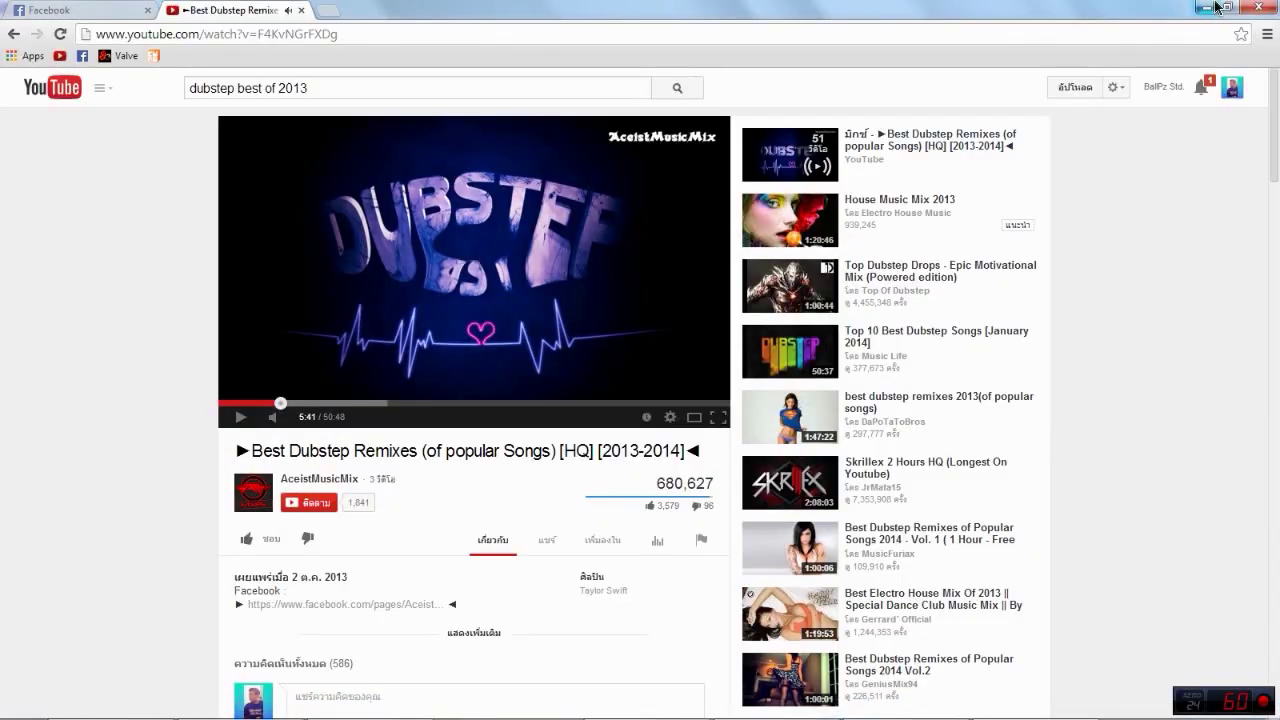
click(1212, 8)
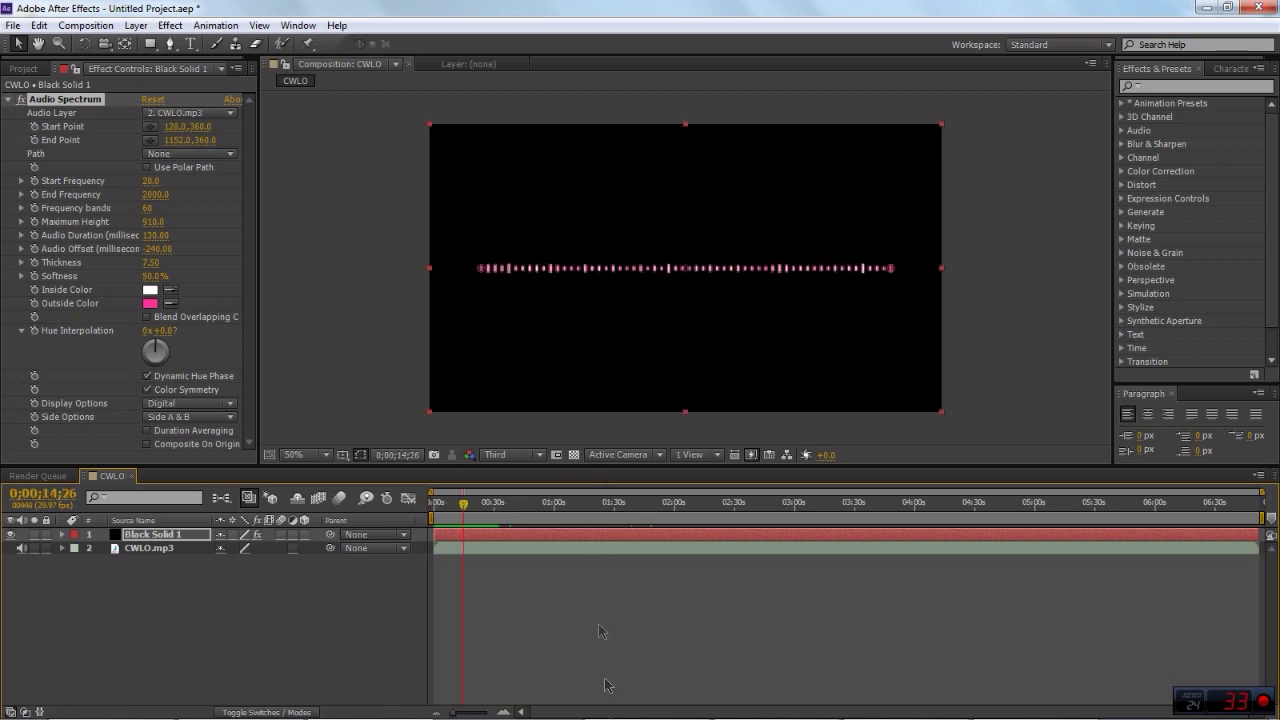
mouse_move(600, 714)
click(1025, 711)
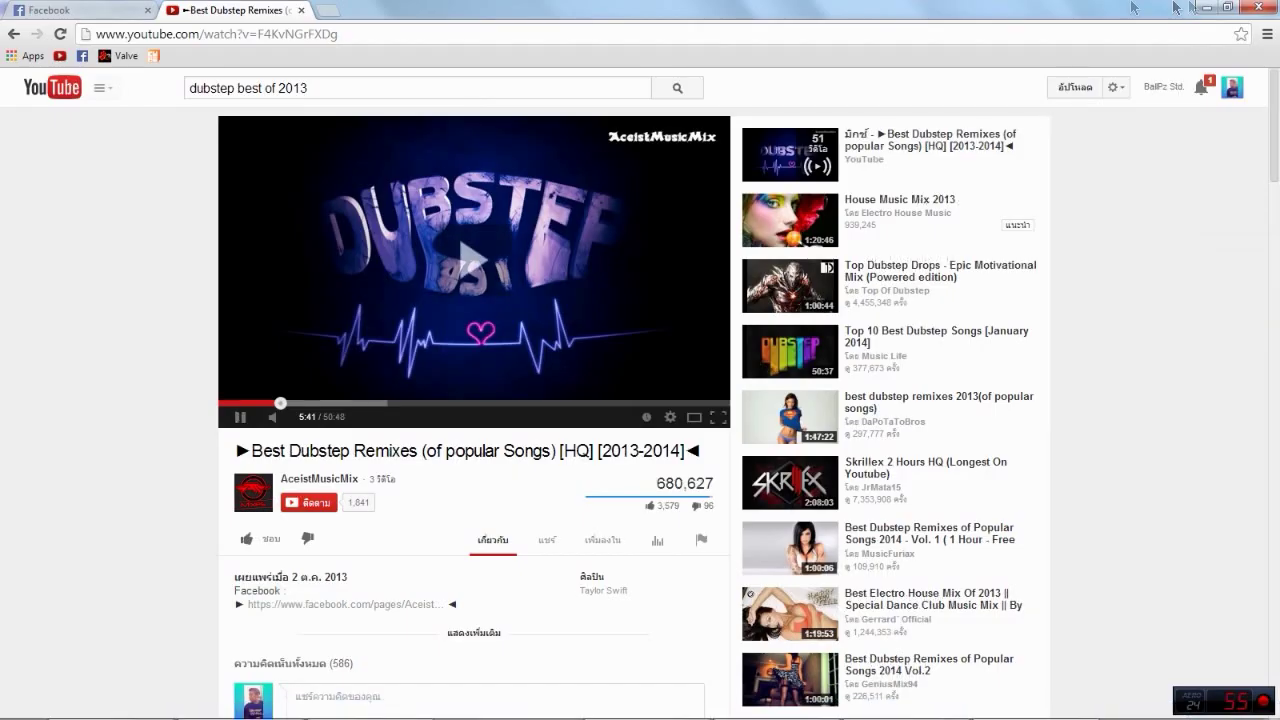
click(1206, 7)
key(Home)
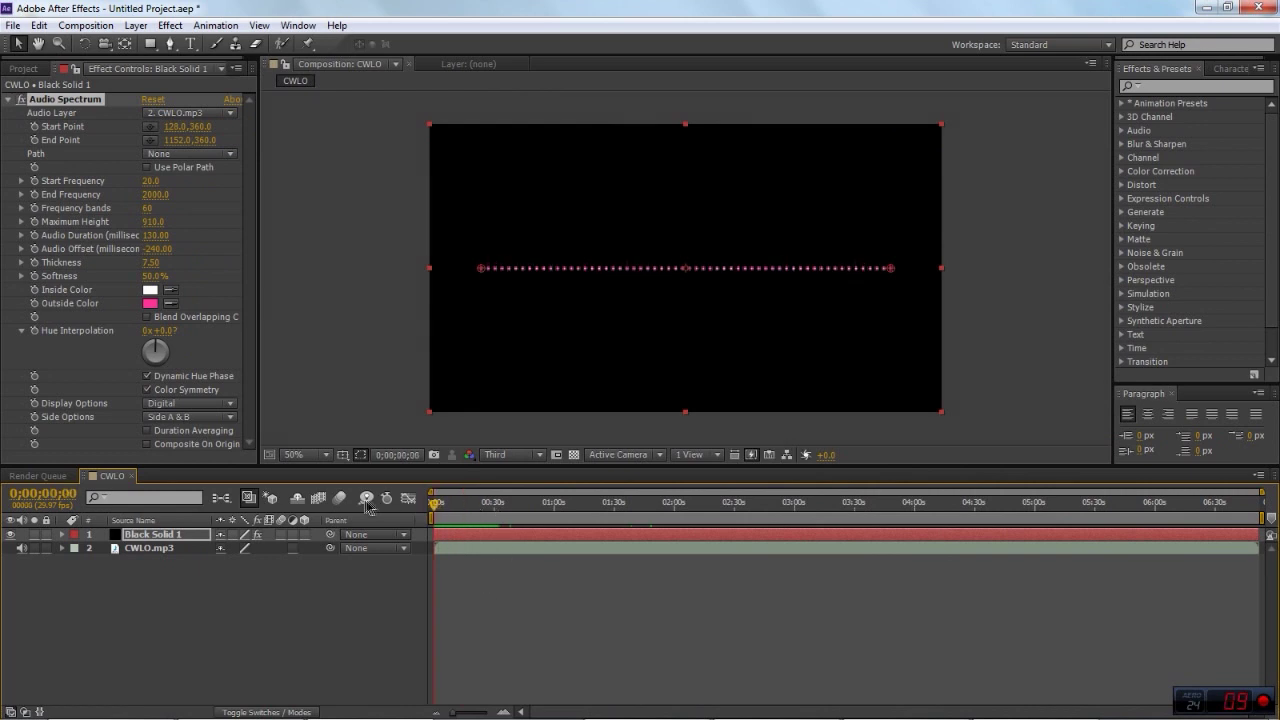
Step: Set the spectrum's Hue Interpolation to 0x-344.0° for rainbow colors and scrub the timeline to check it
drag(454, 519, 355, 500)
drag(159, 349, 207, 318)
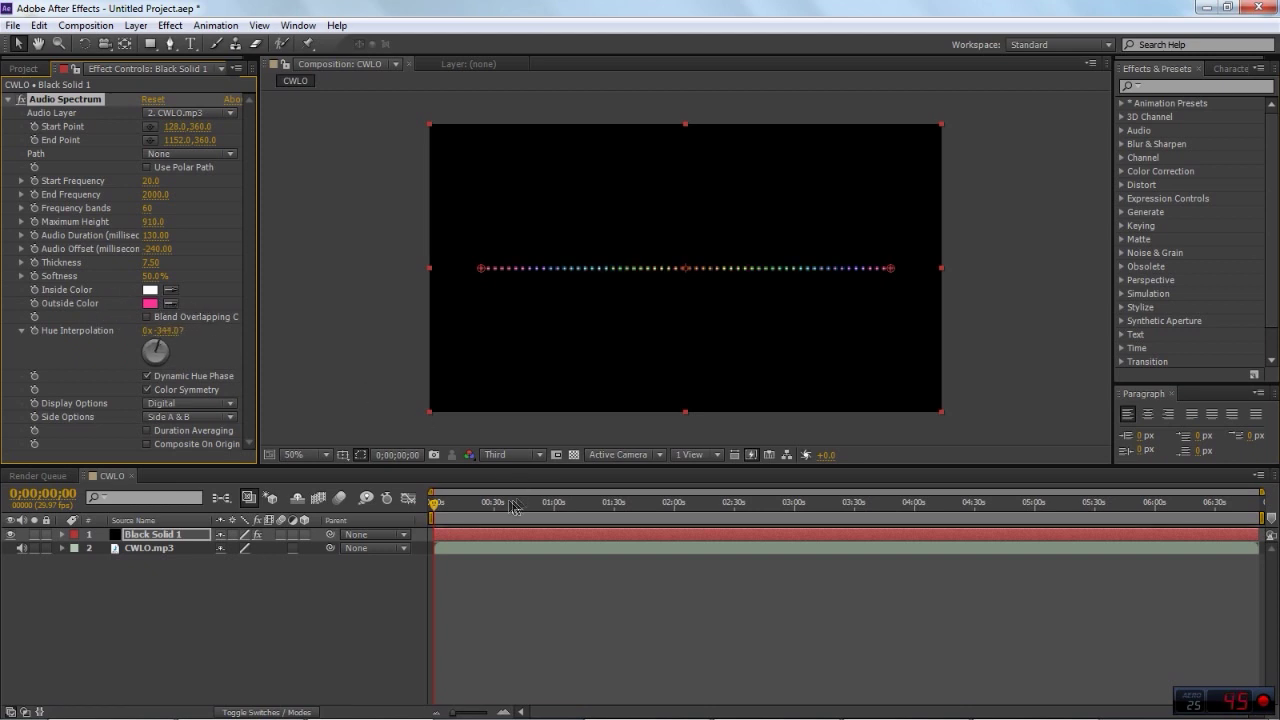
drag(440, 508, 298, 482)
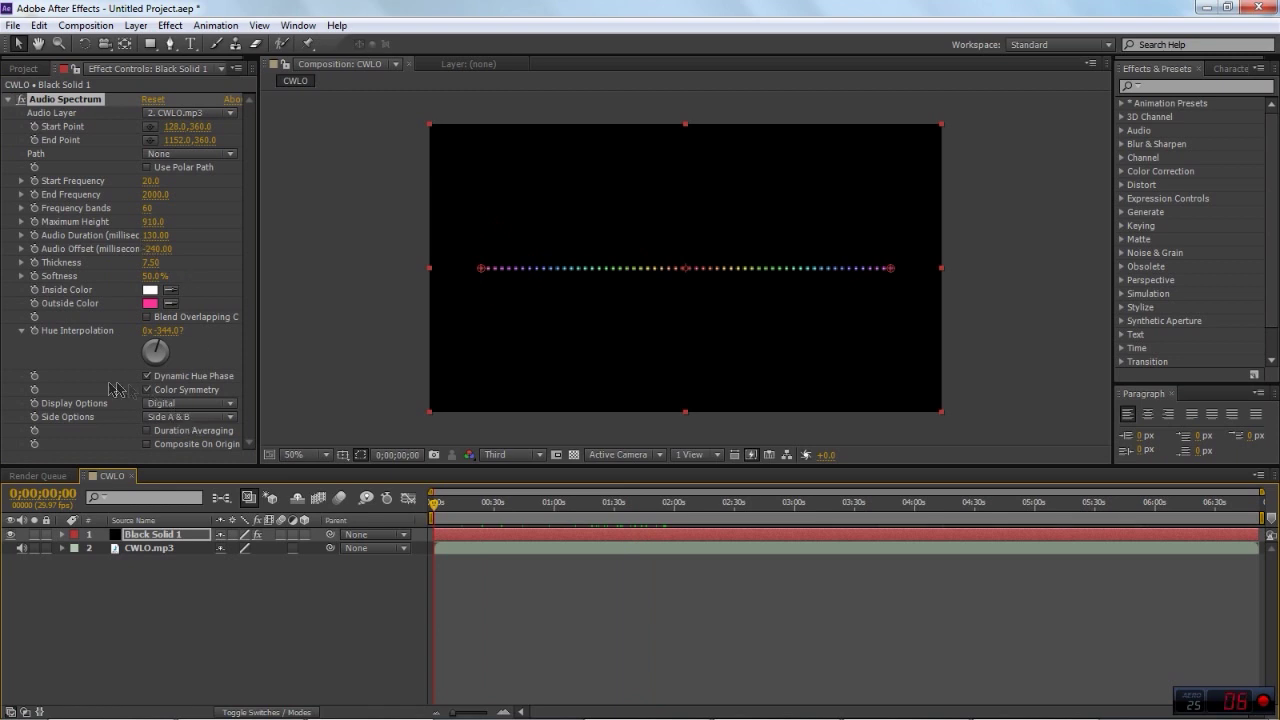
Step: Try the Analog lines and Analog dots display options on the spectrum, scrubbing through each, and restore Digital
click(173, 406)
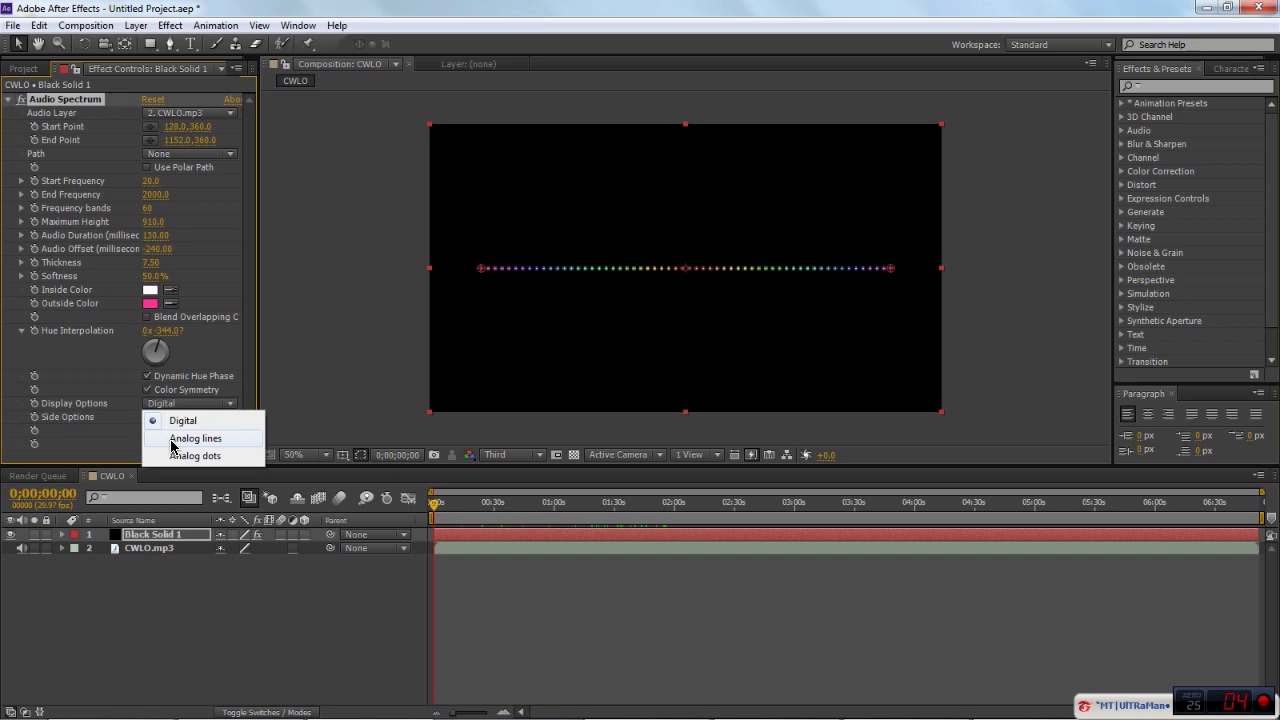
click(176, 441)
drag(436, 512, 527, 513)
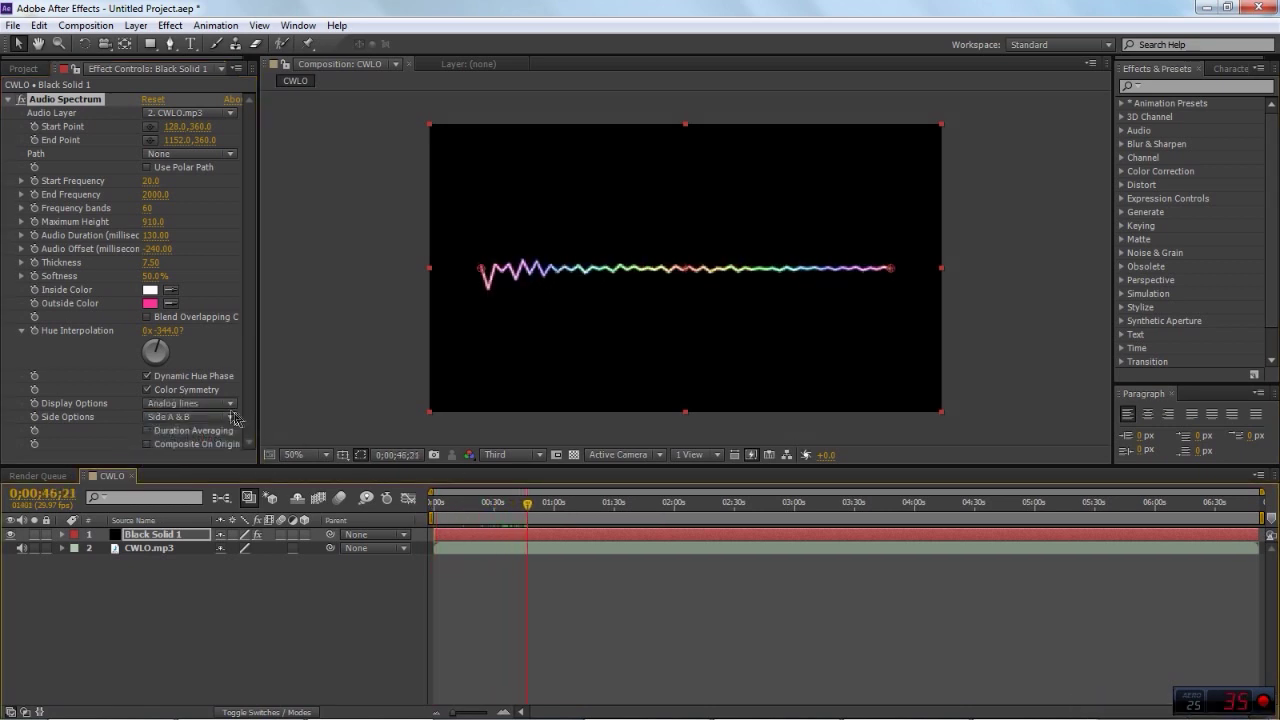
click(202, 404)
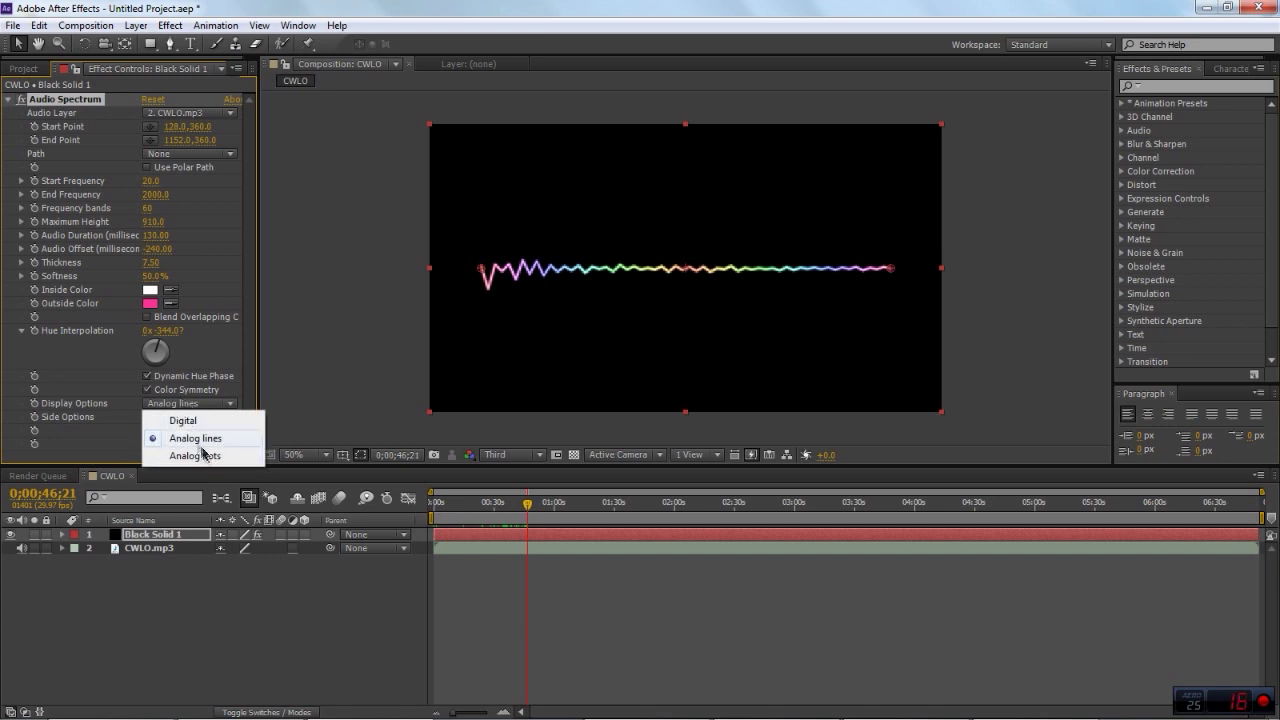
click(197, 456)
drag(519, 505, 577, 505)
click(190, 404)
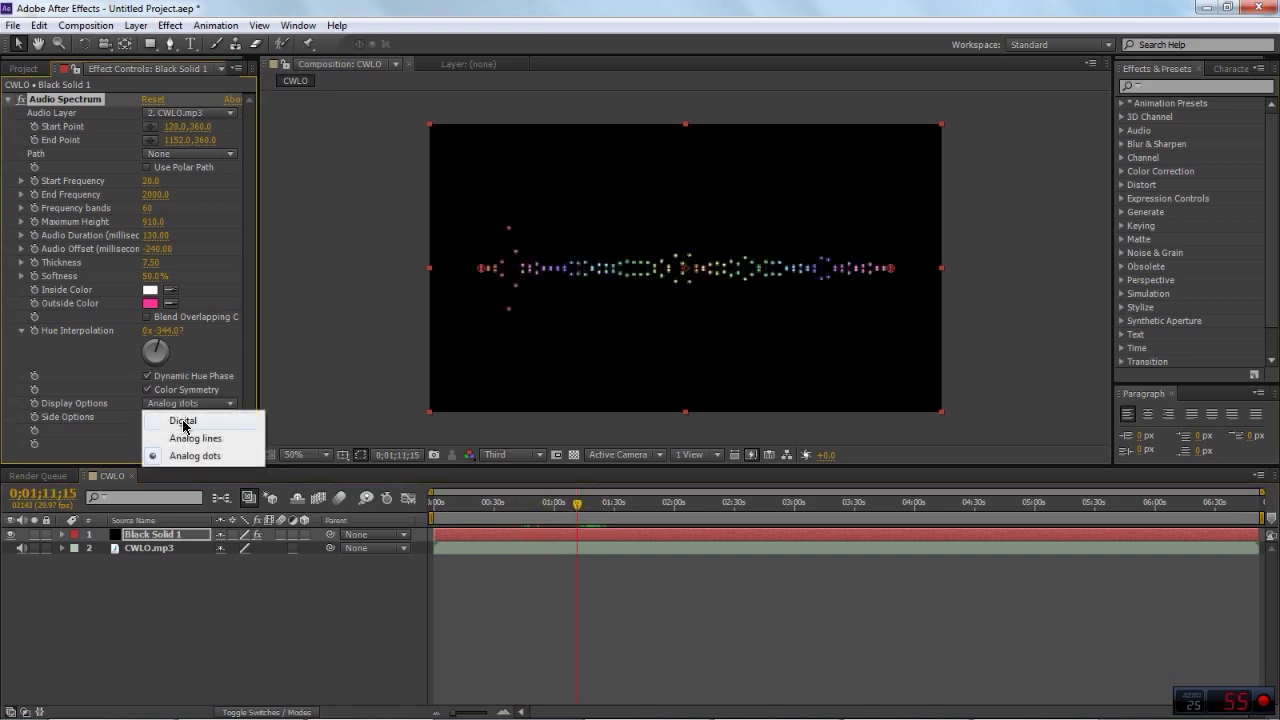
click(185, 423)
Step: Try the Side A and Side B side options on the spectrum and restore Side A & B
click(190, 417)
click(182, 434)
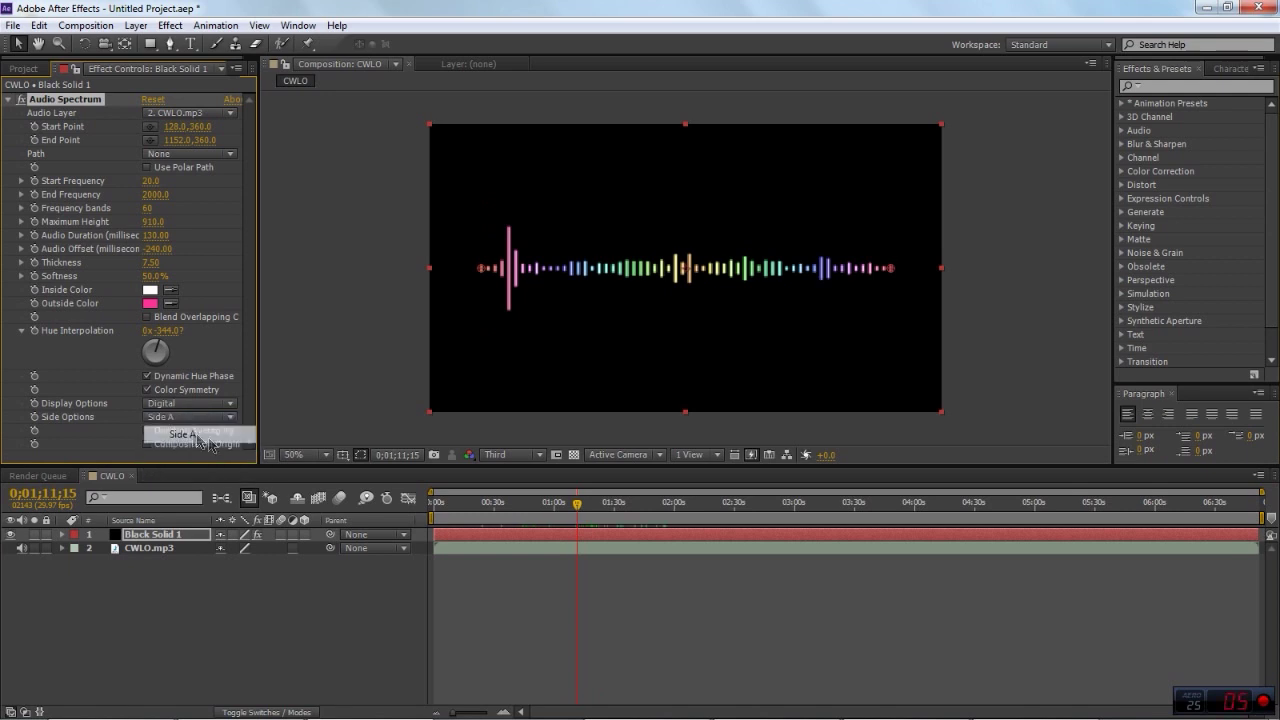
drag(581, 506, 589, 538)
click(185, 416)
click(196, 450)
click(190, 416)
click(192, 466)
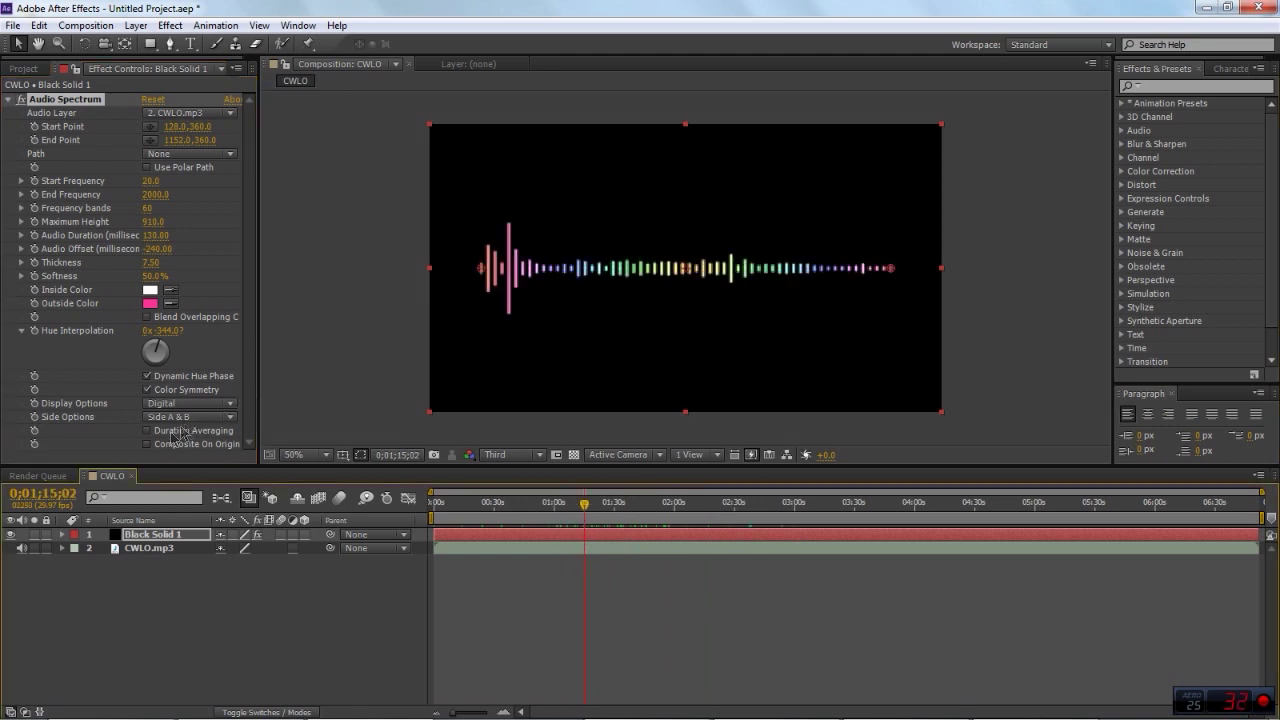
Step: Try Duration Averaging on the spectrum, scrub the timeline to compare, and turn it off again
click(148, 431)
mouse_move(576, 505)
mouse_down()
mouse_move(711, 505)
mouse_move(587, 505)
mouse_up()
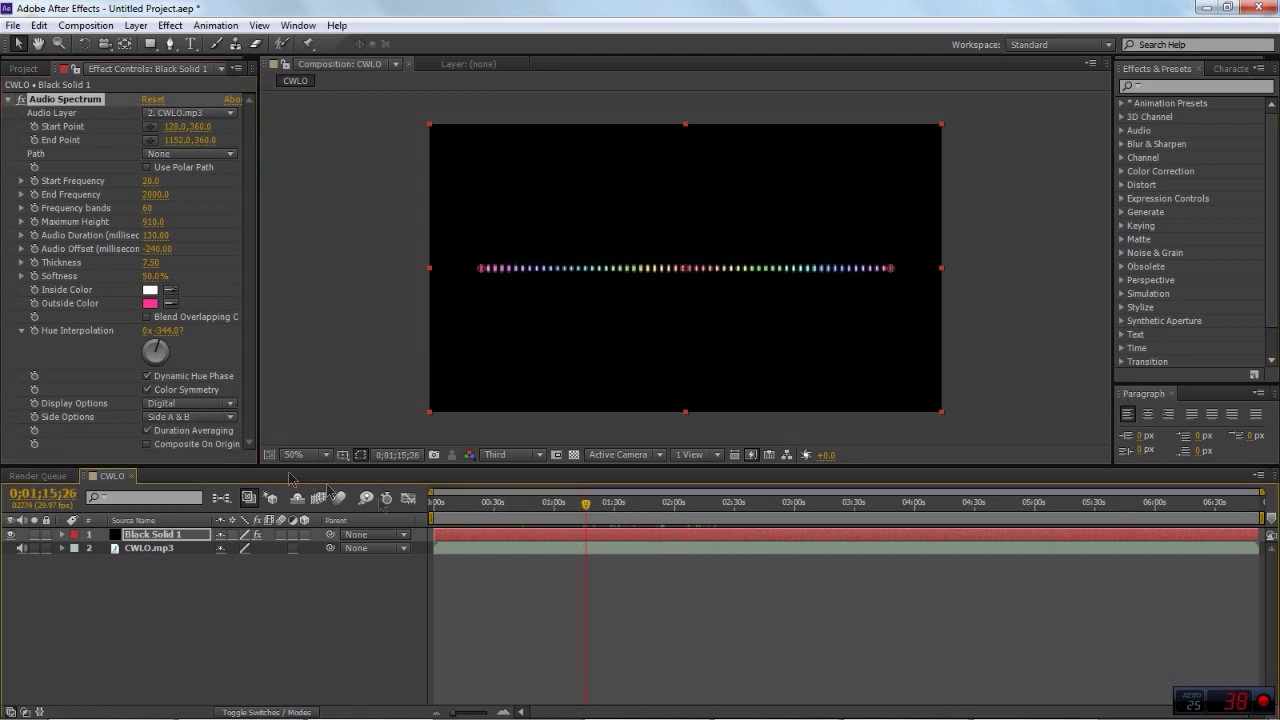
click(150, 432)
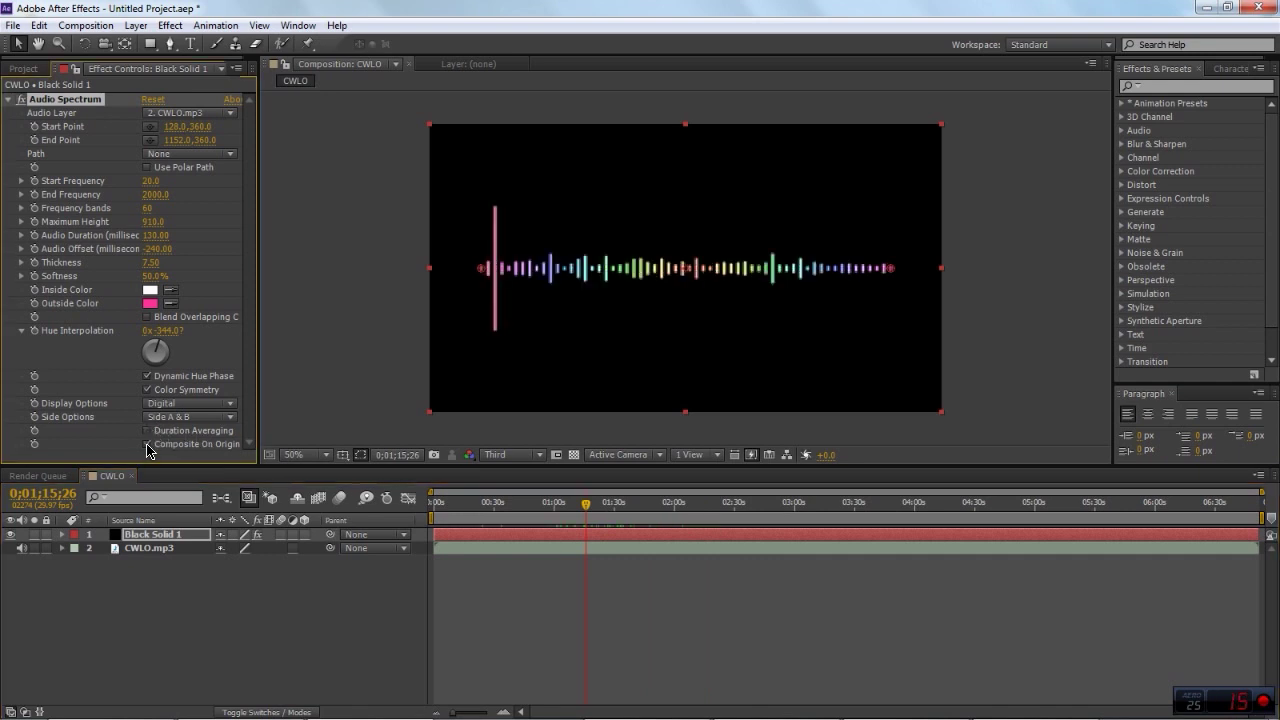
Step: Apply the Distort effect Polar Coordinates to Black Solid 1
key(space)
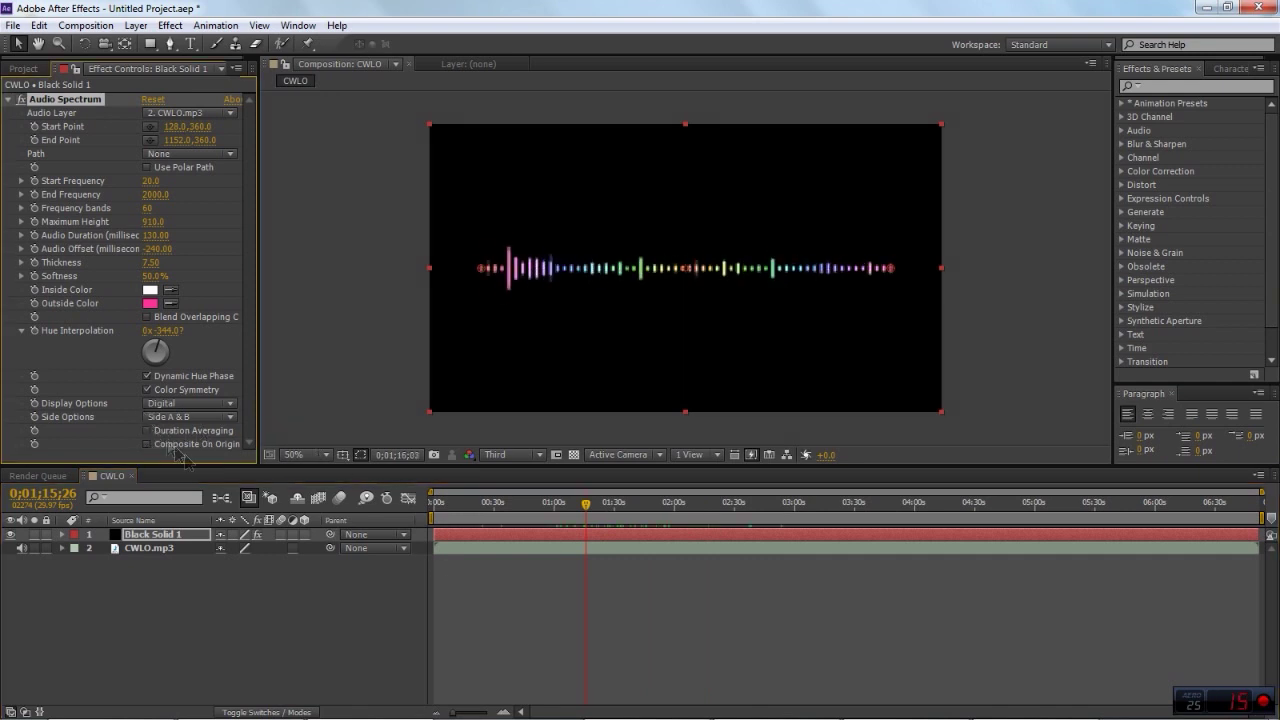
click(146, 535)
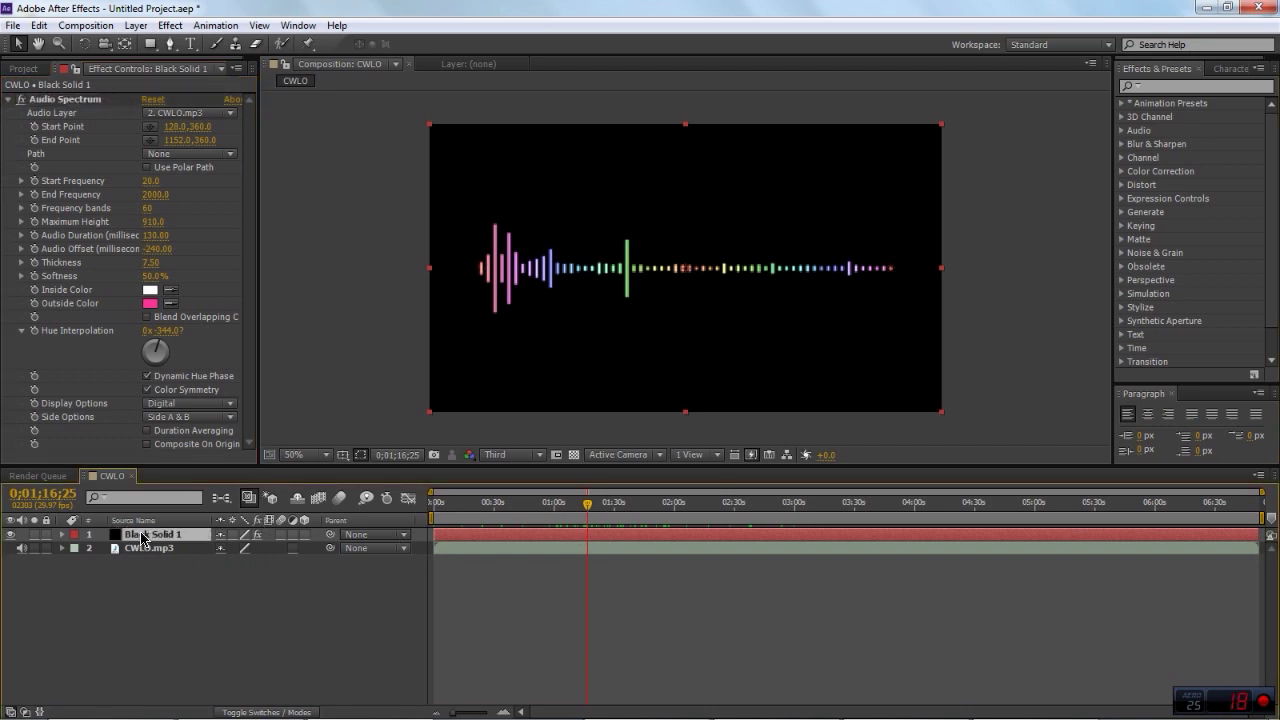
right_click(142, 538)
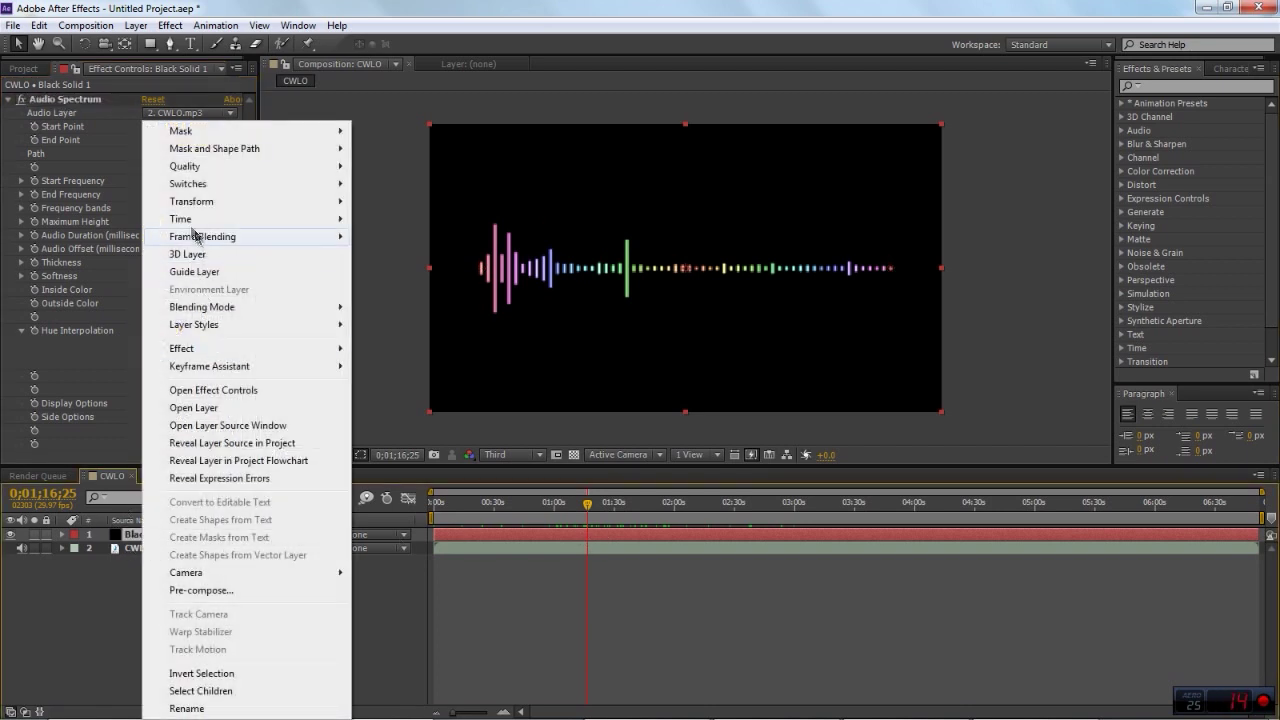
mouse_move(199, 349)
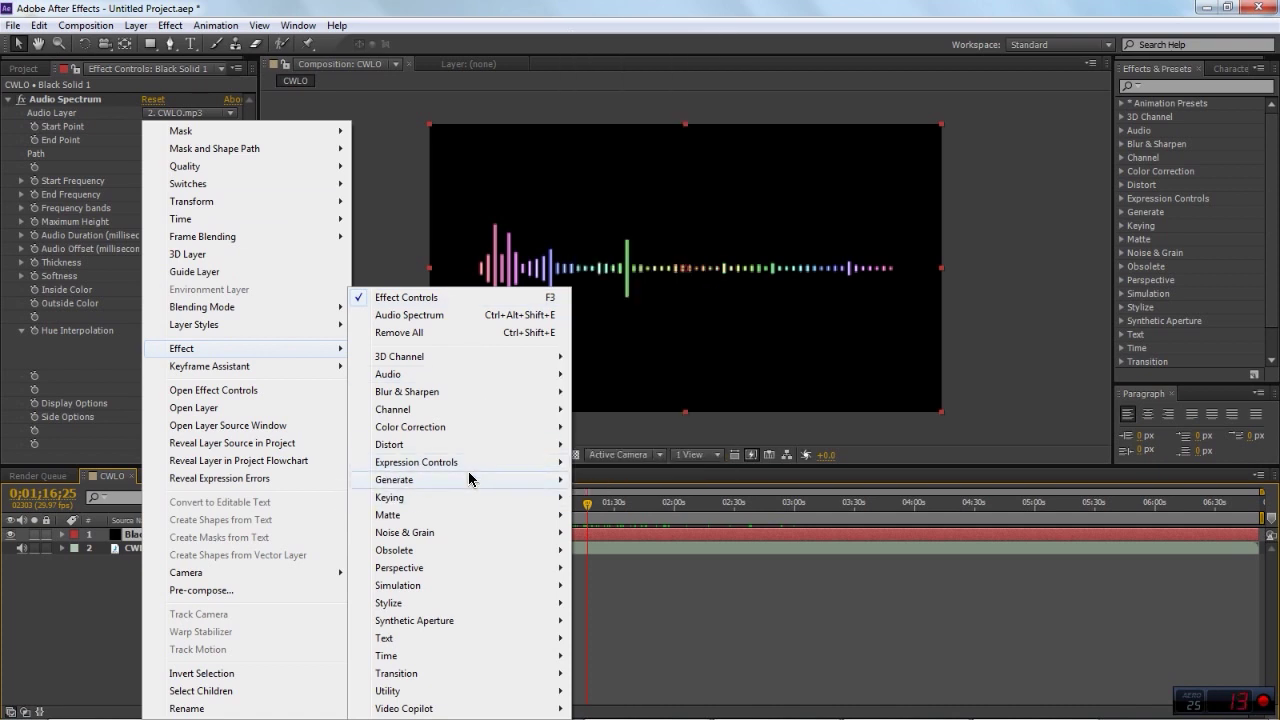
mouse_move(467, 484)
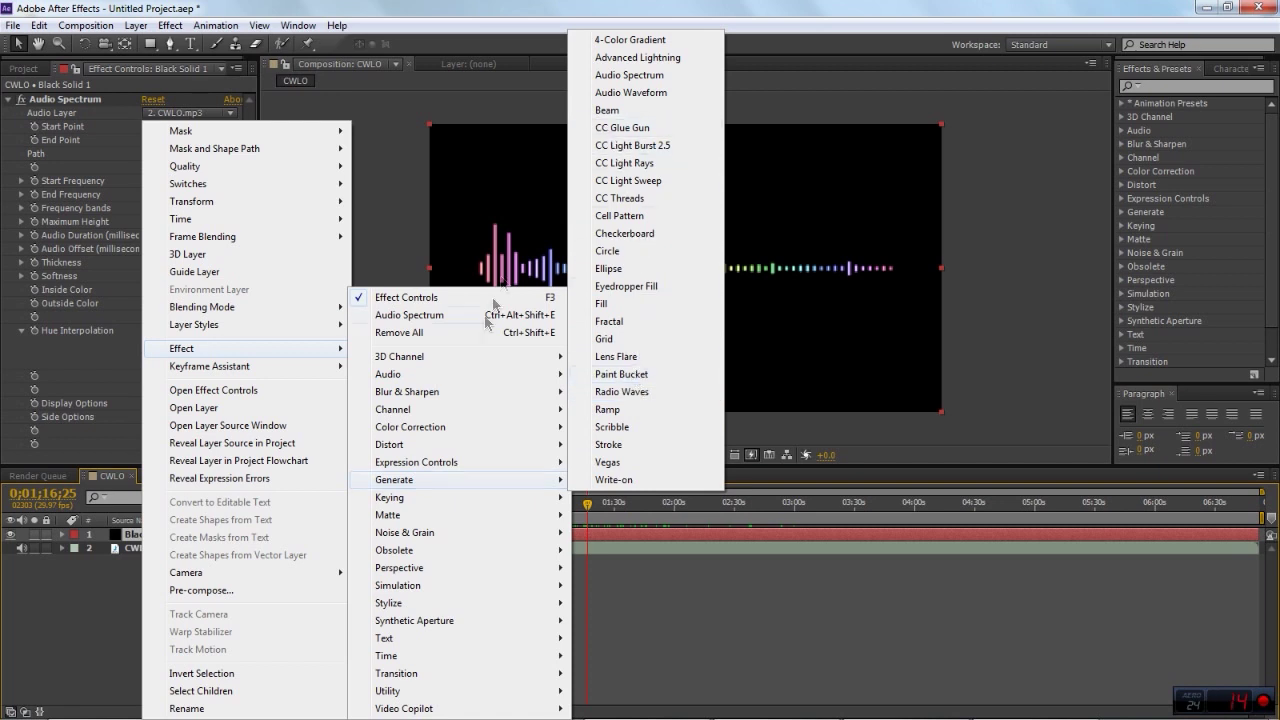
mouse_move(391, 451)
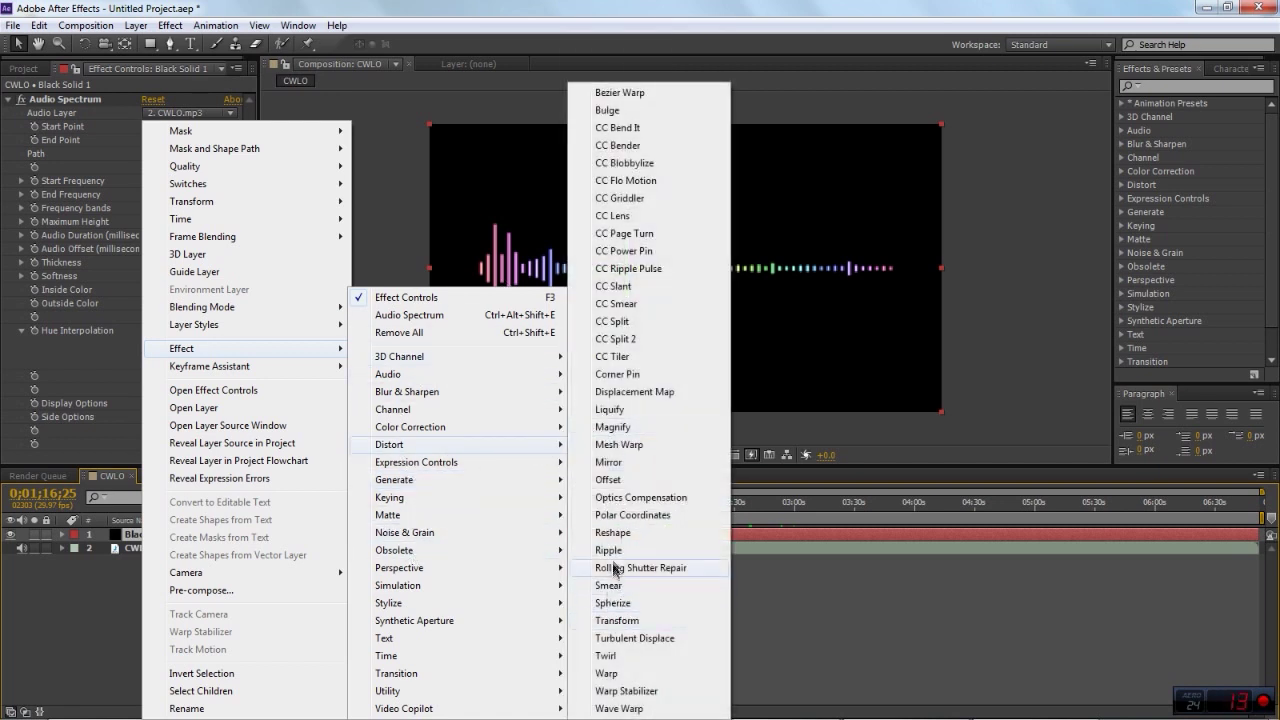
click(631, 515)
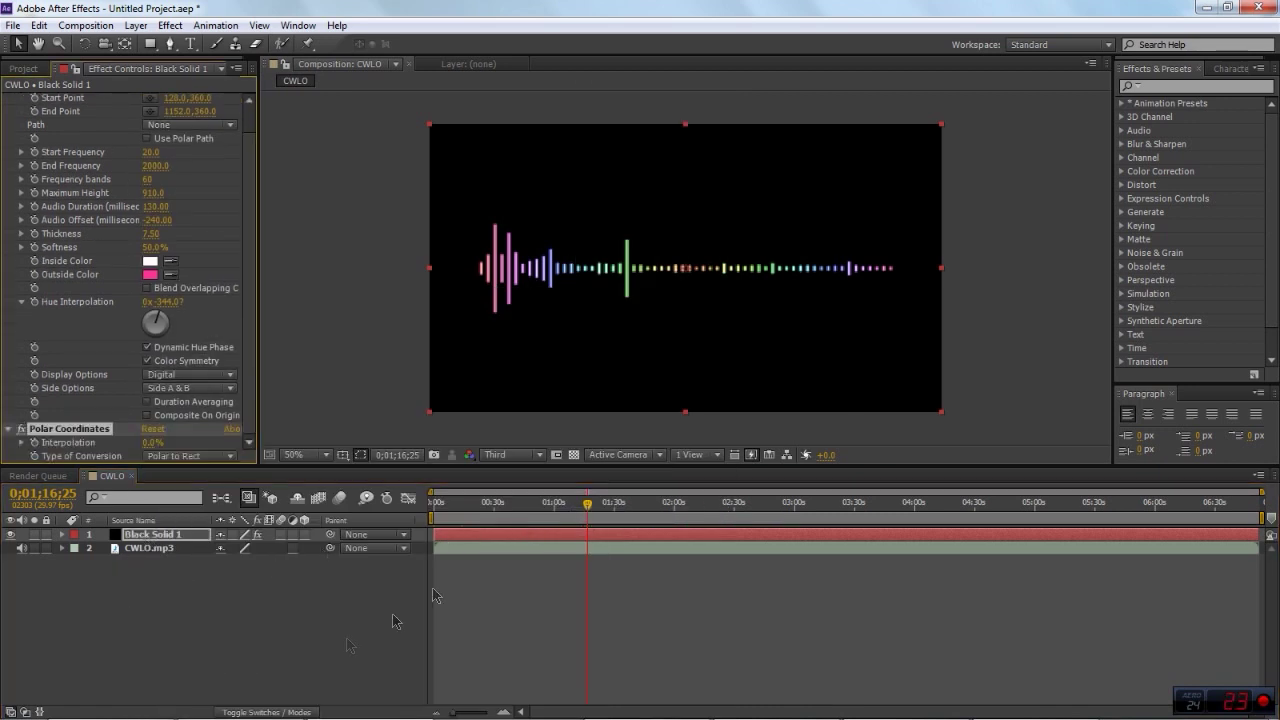
Step: Try Polar Coordinates at 100% interpolation with Polar to Rect conversion and return the interpolation to 0%
scroll(121, 321, up, 1)
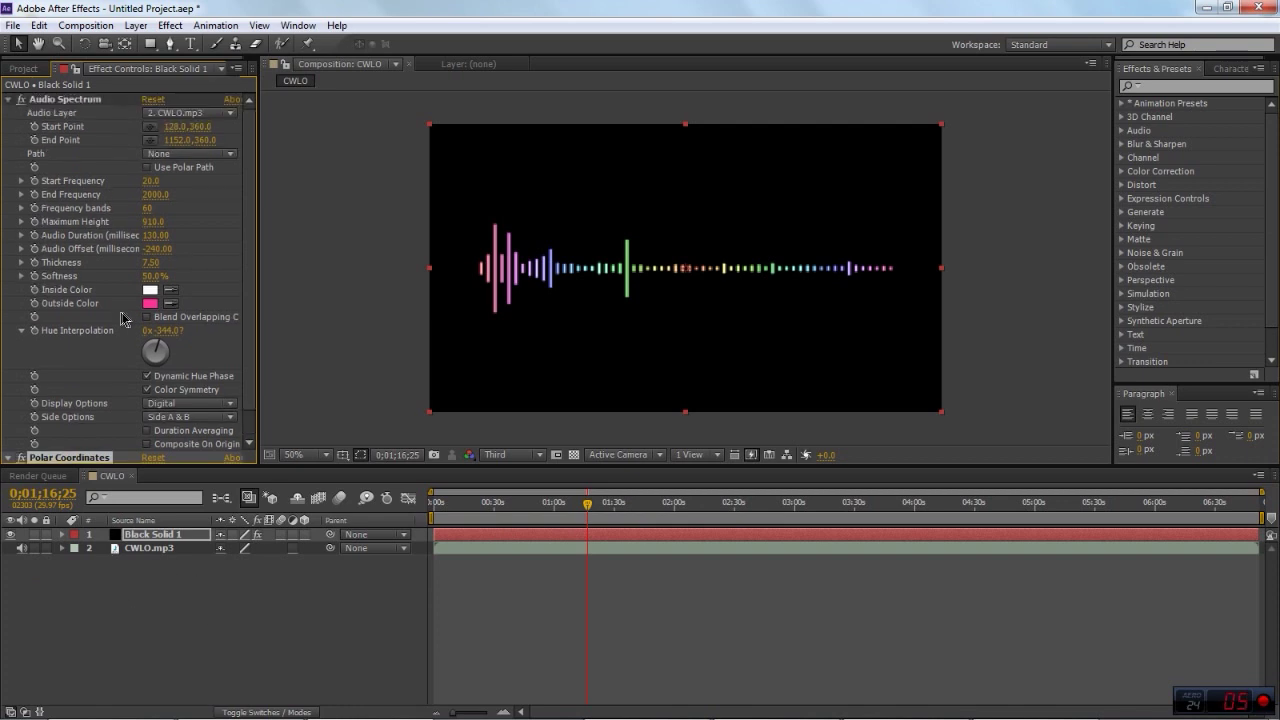
scroll(121, 434, down, 1)
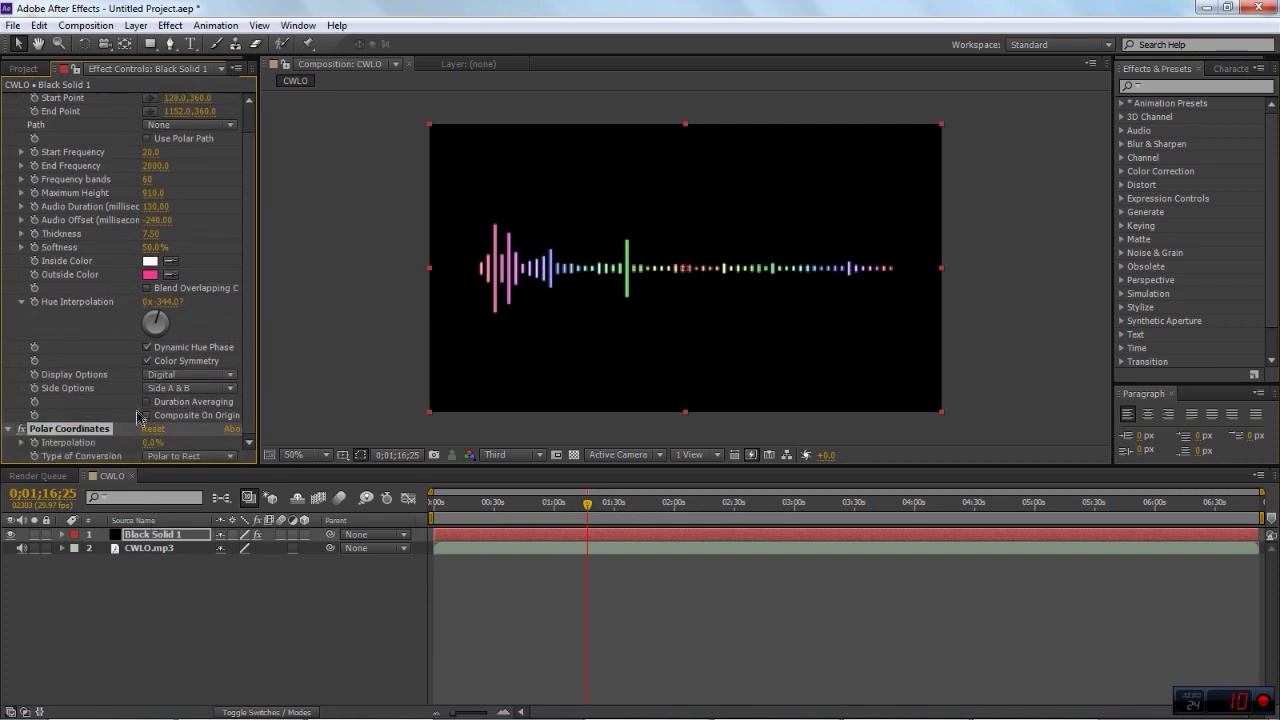
drag(150, 445, 250, 445)
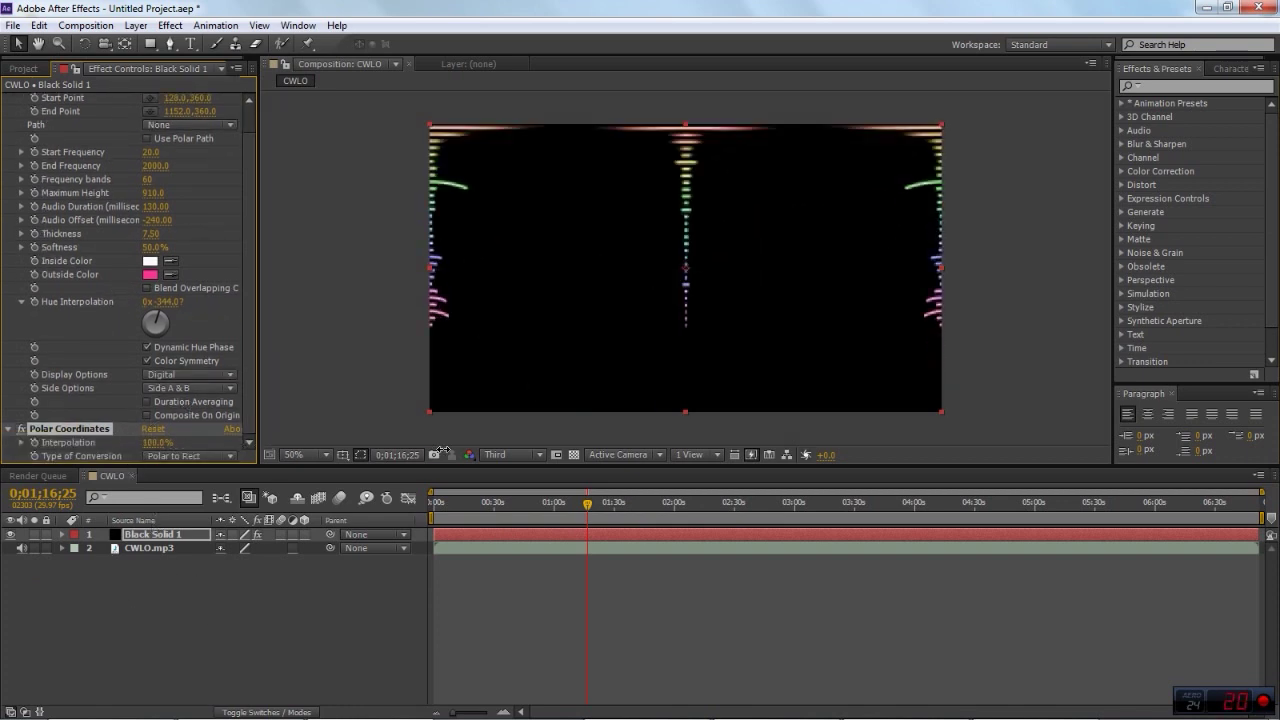
drag(153, 451, 50, 442)
Step: Set the Polar Coordinates conversion to Rect to Polar and the interpolation to 100% to bend the spectrum into a circle
click(165, 458)
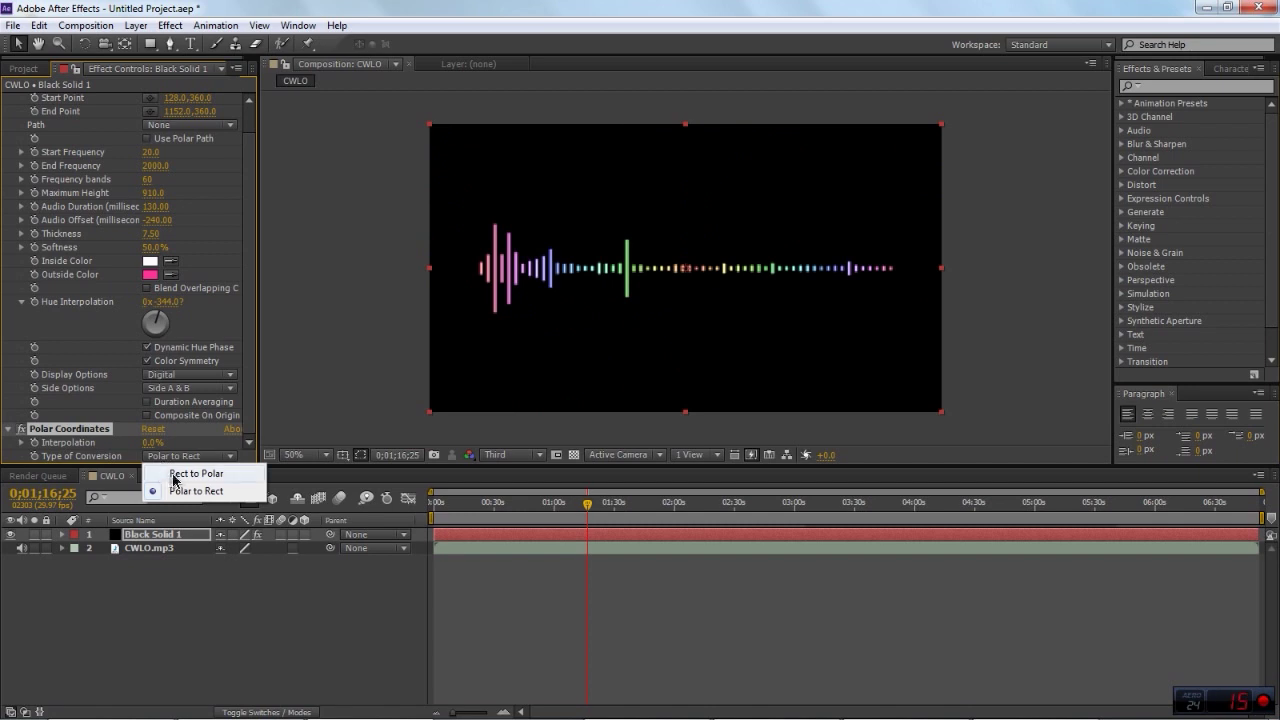
click(180, 475)
drag(152, 442, 650, 460)
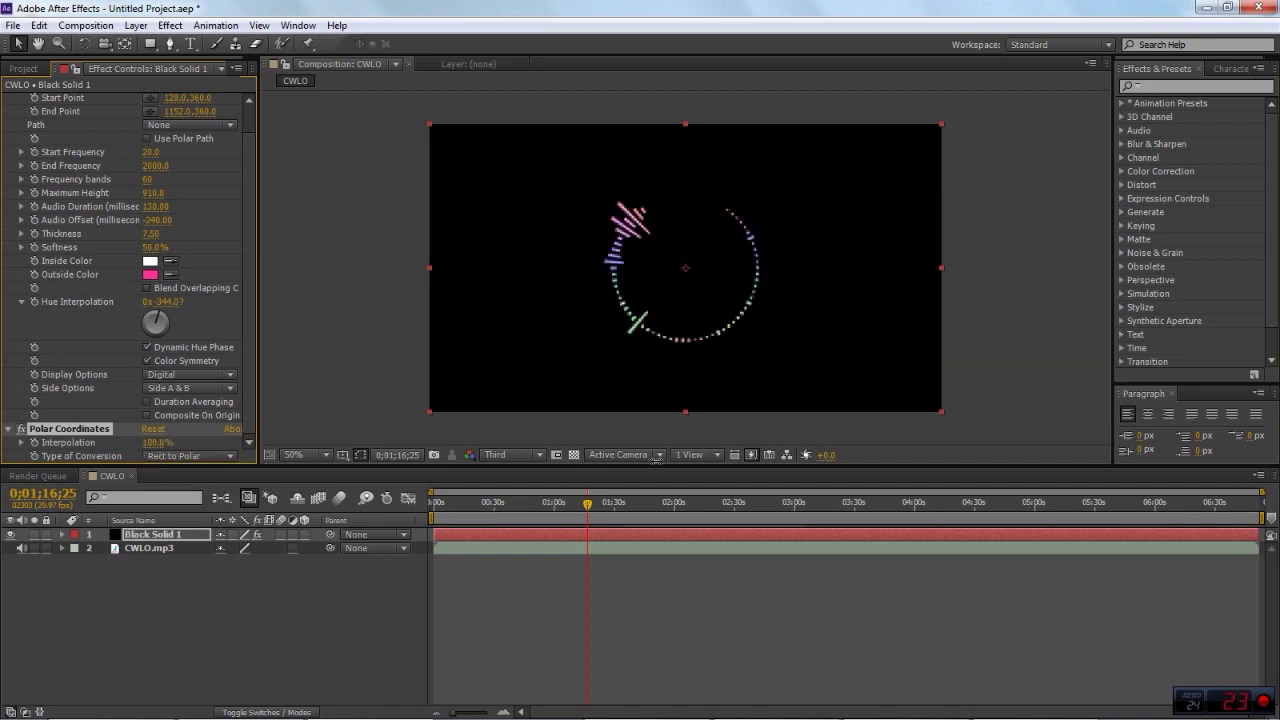
Step: Scrub the timeline to check the circular spectrum and set the composition preview resolution to Half
drag(589, 510, 613, 508)
click(512, 455)
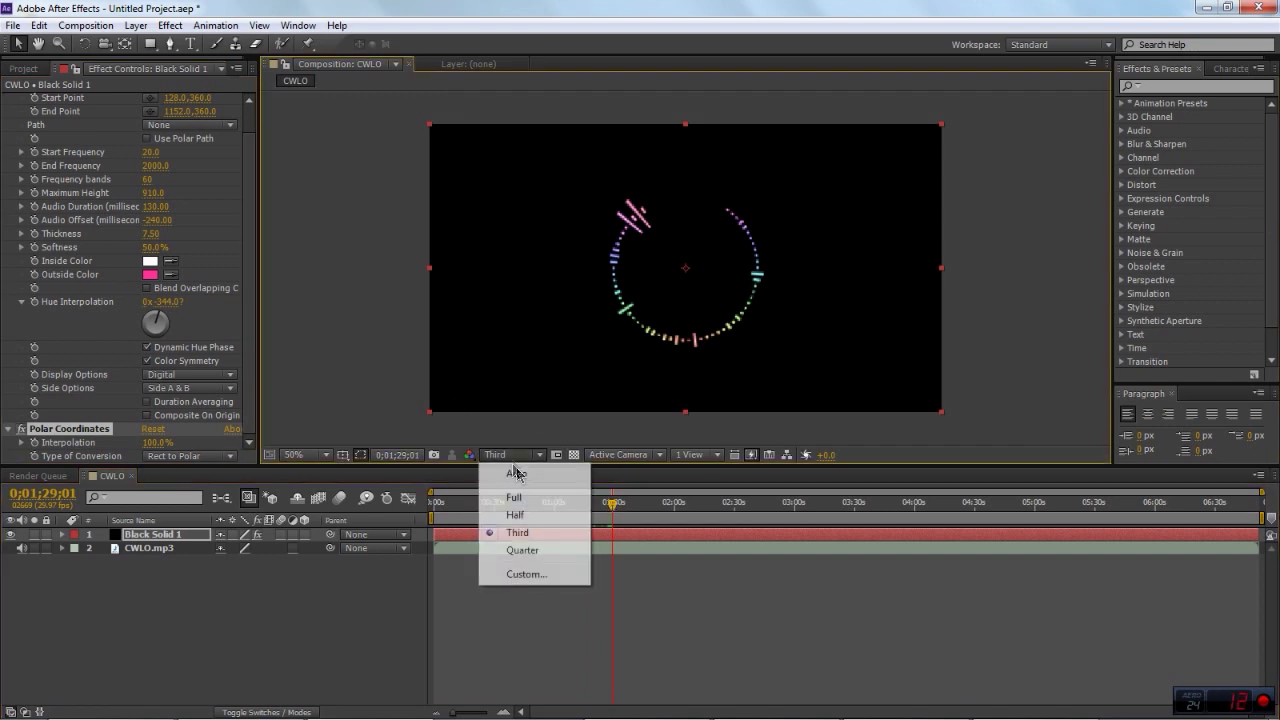
click(518, 514)
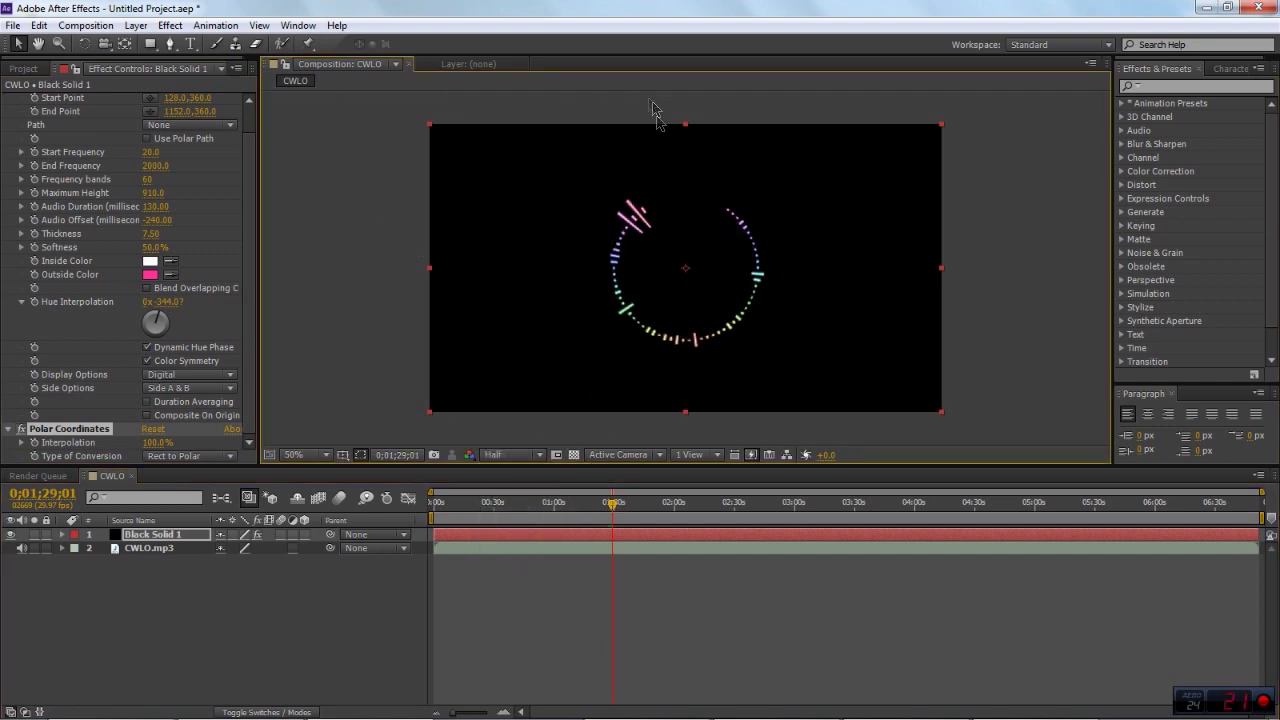
Step: Enlarge the circle by setting the Y coordinates of the spectrum's Start Point and End Point to 500
scroll(222, 207, up, 1)
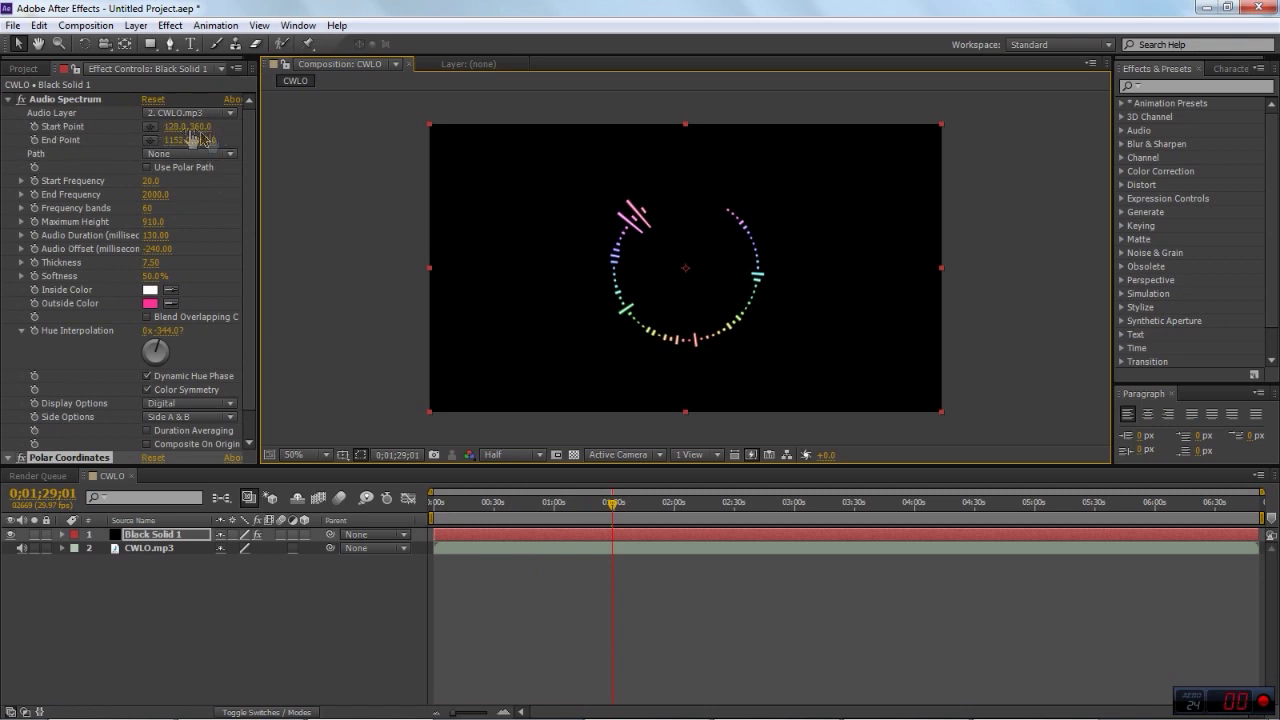
mouse_move(200, 127)
mouse_down()
mouse_move(218, 127)
mouse_move(206, 143)
mouse_move(257, 141)
mouse_move(205, 120)
mouse_move(215, 126)
mouse_up()
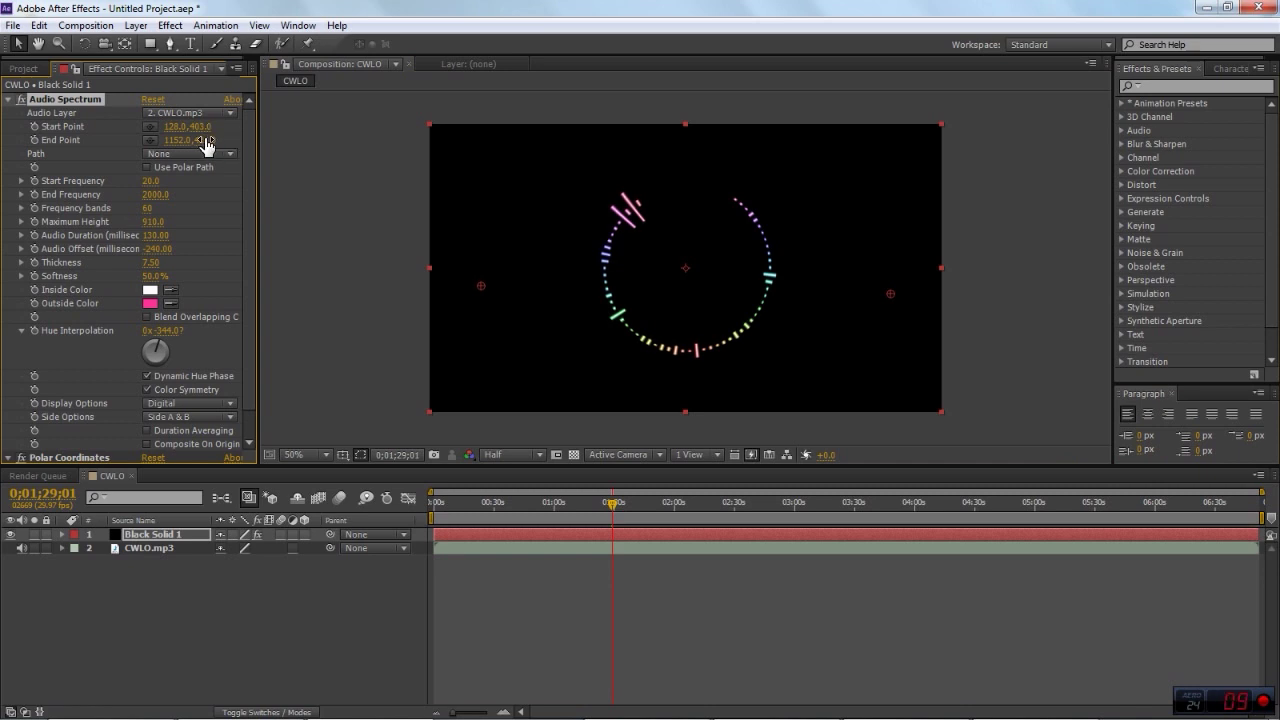
drag(207, 146, 220, 148)
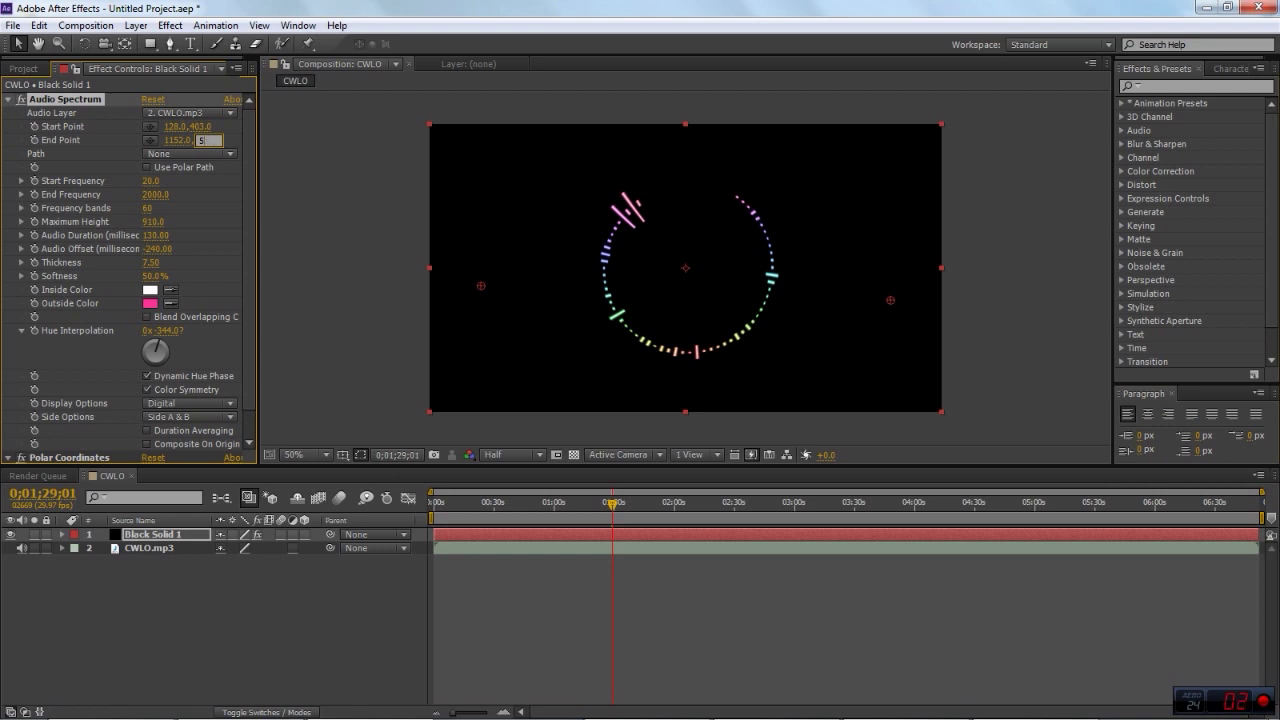
key(Return)
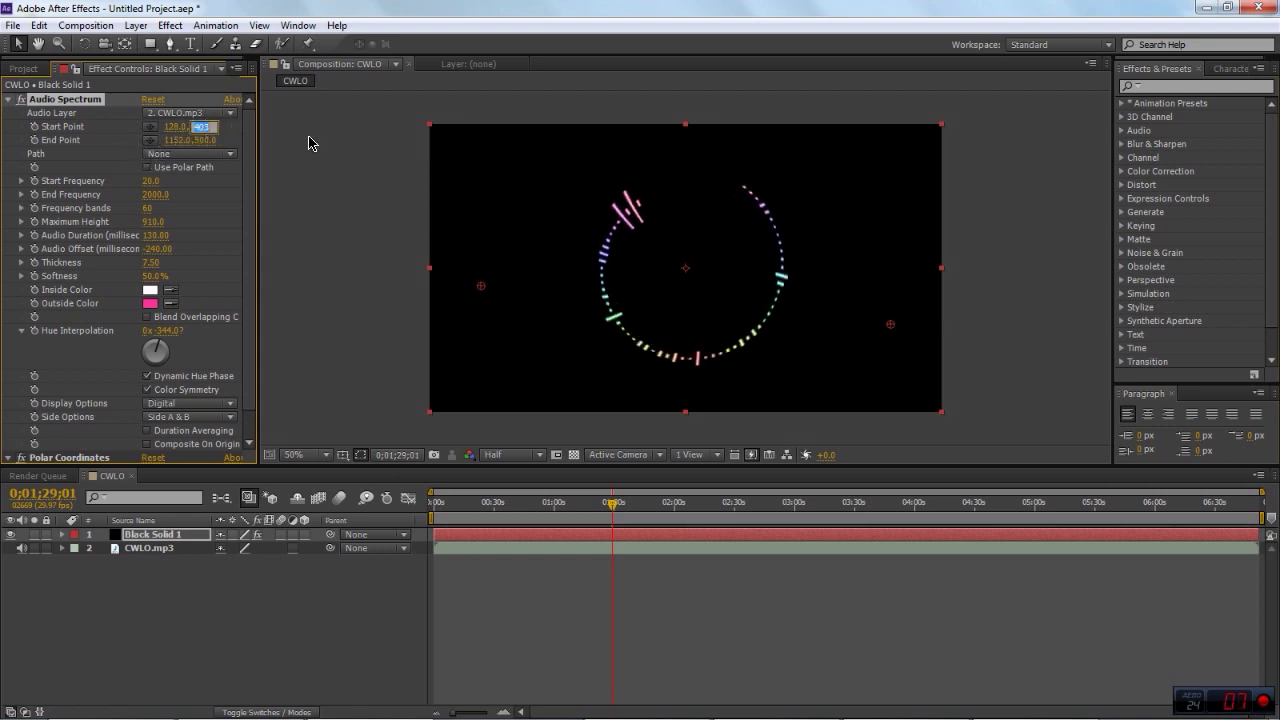
key(Return)
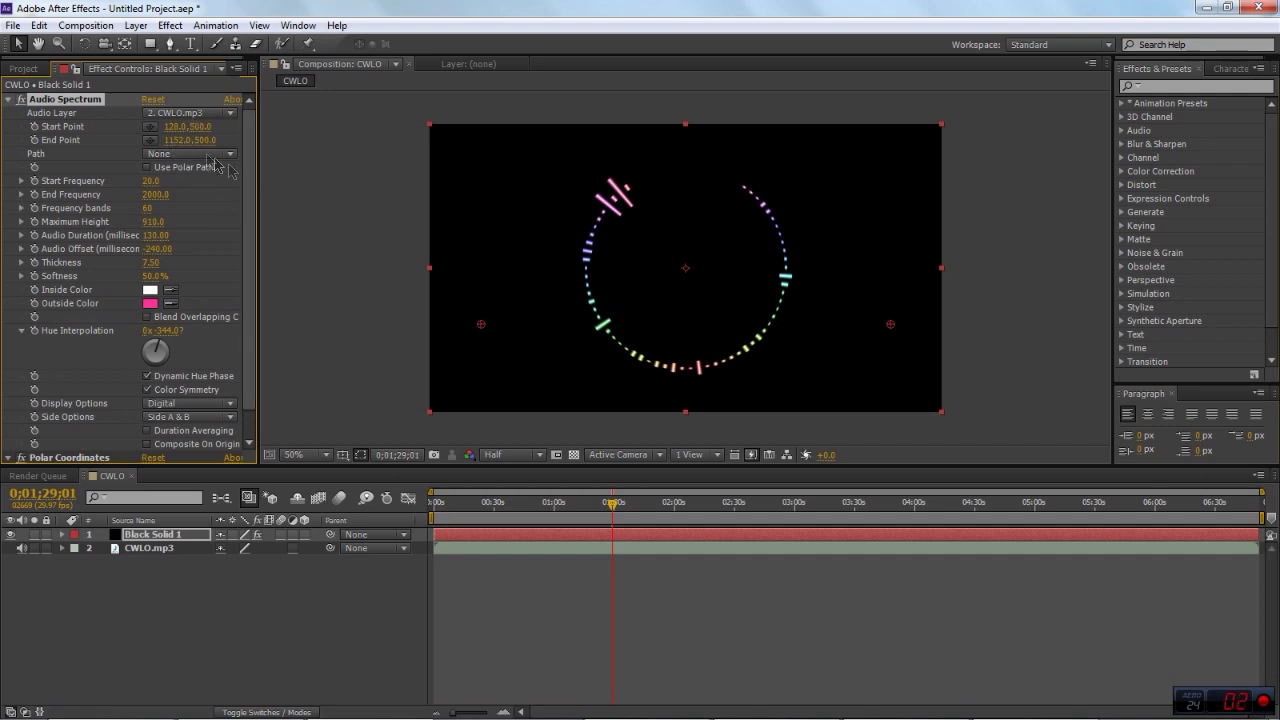
Step: Close the circle's gap by setting the spectrum's Start Point X to 7 and End Point X to 1275
mouse_move(175, 140)
mouse_down()
mouse_move(256, 145)
mouse_move(290, 163)
mouse_up()
click(176, 126)
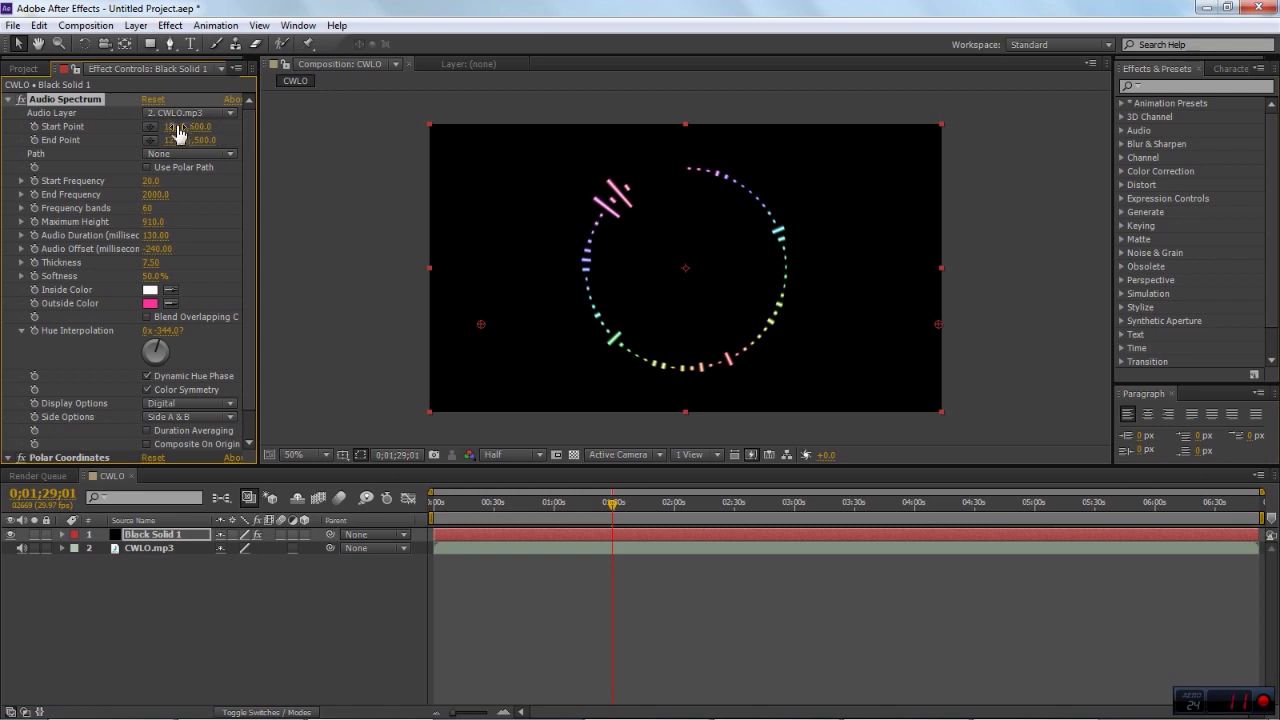
text(1272.0,500.0)
key(Return)
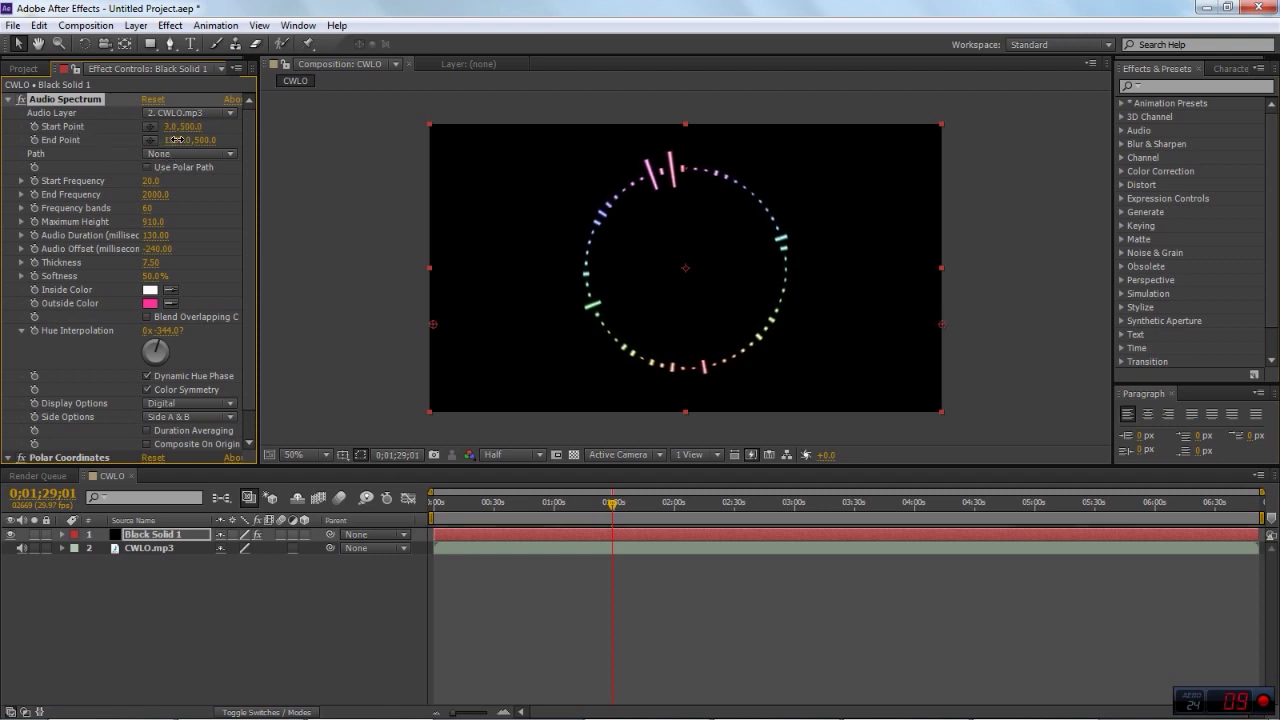
drag(172, 140, 175, 140)
Step: Set the spectrum's Maximum Height to 1870, Audio Duration to 60 and Audio Offset to -120, scrubbing the timeline to check
drag(615, 510, 598, 543)
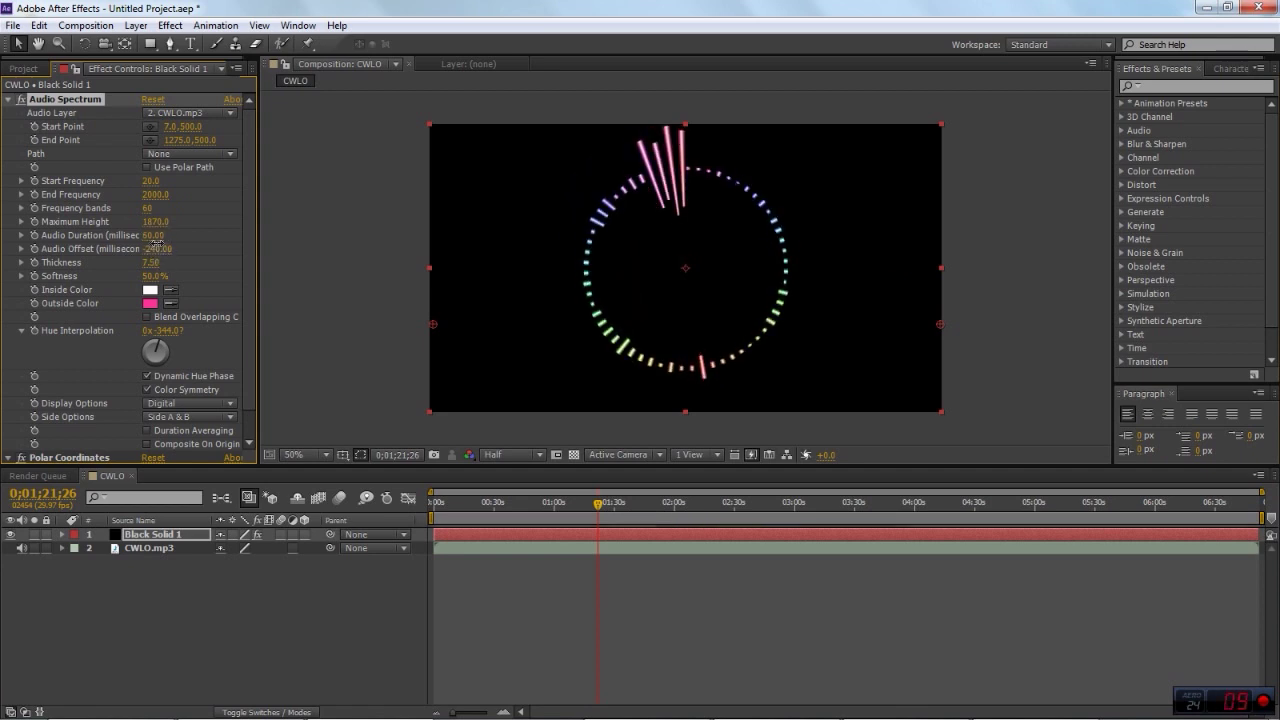
drag(598, 503, 646, 540)
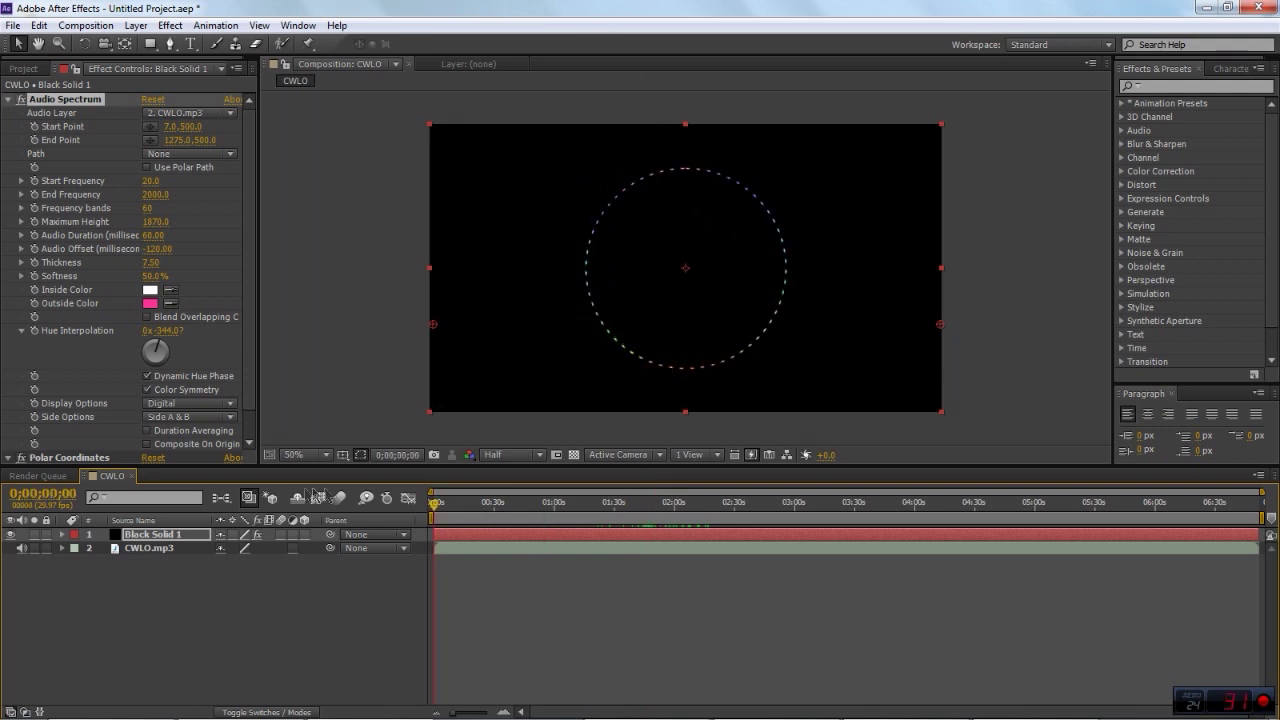
click(478, 503)
drag(634, 503, 330, 497)
click(103, 595)
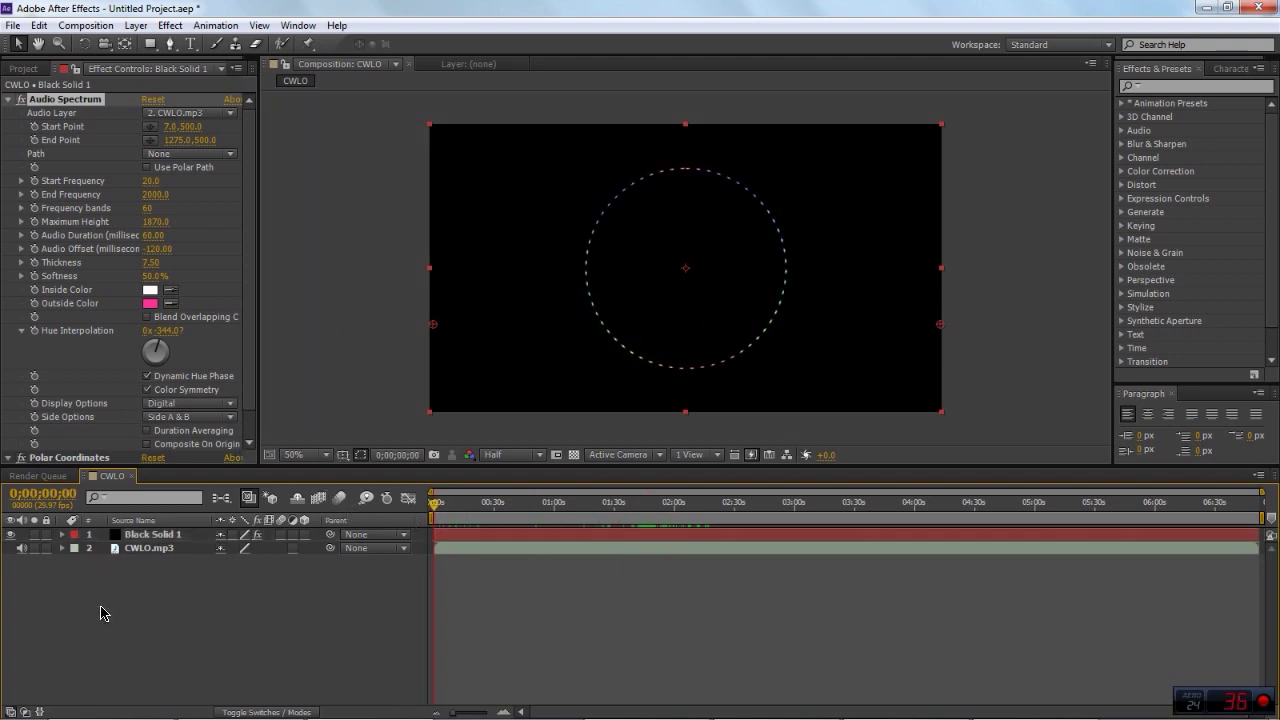
click(38, 476)
click(110, 476)
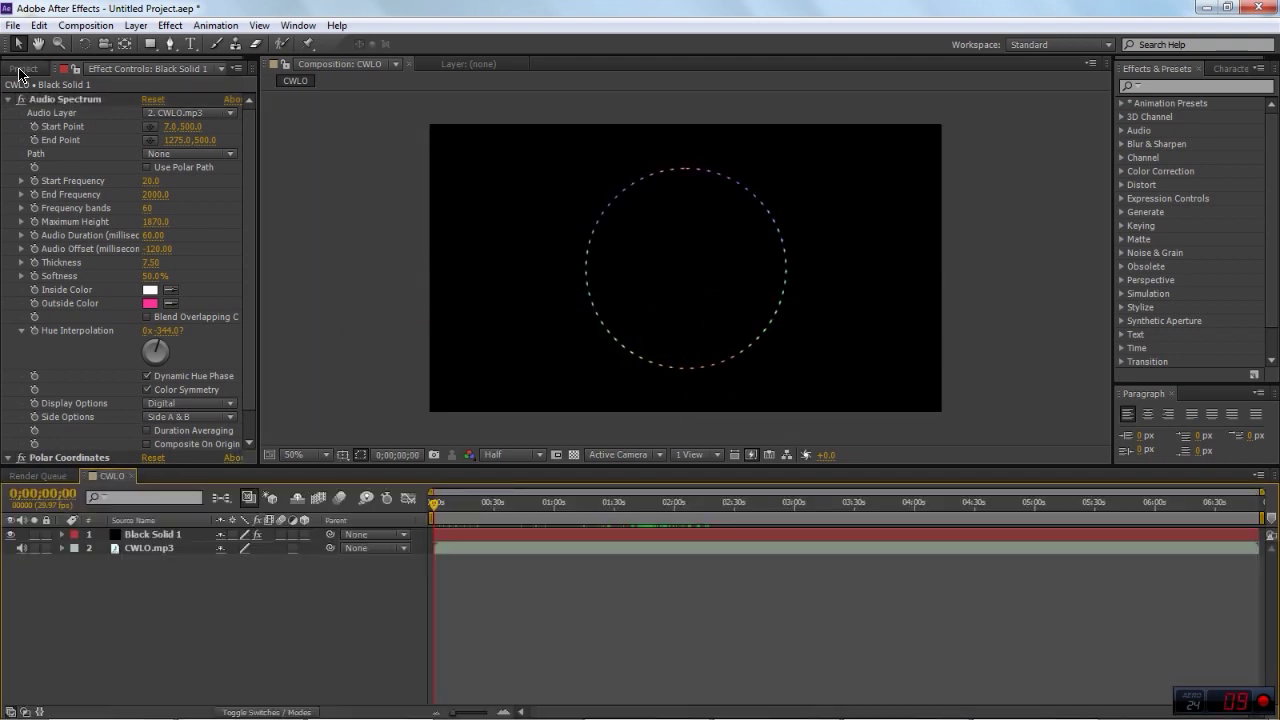
Step: Import the mac_osx wallpaper JPEG from the Pictures library and place it as the bottom layer of the CWLO composition
click(24, 68)
double_click(80, 305)
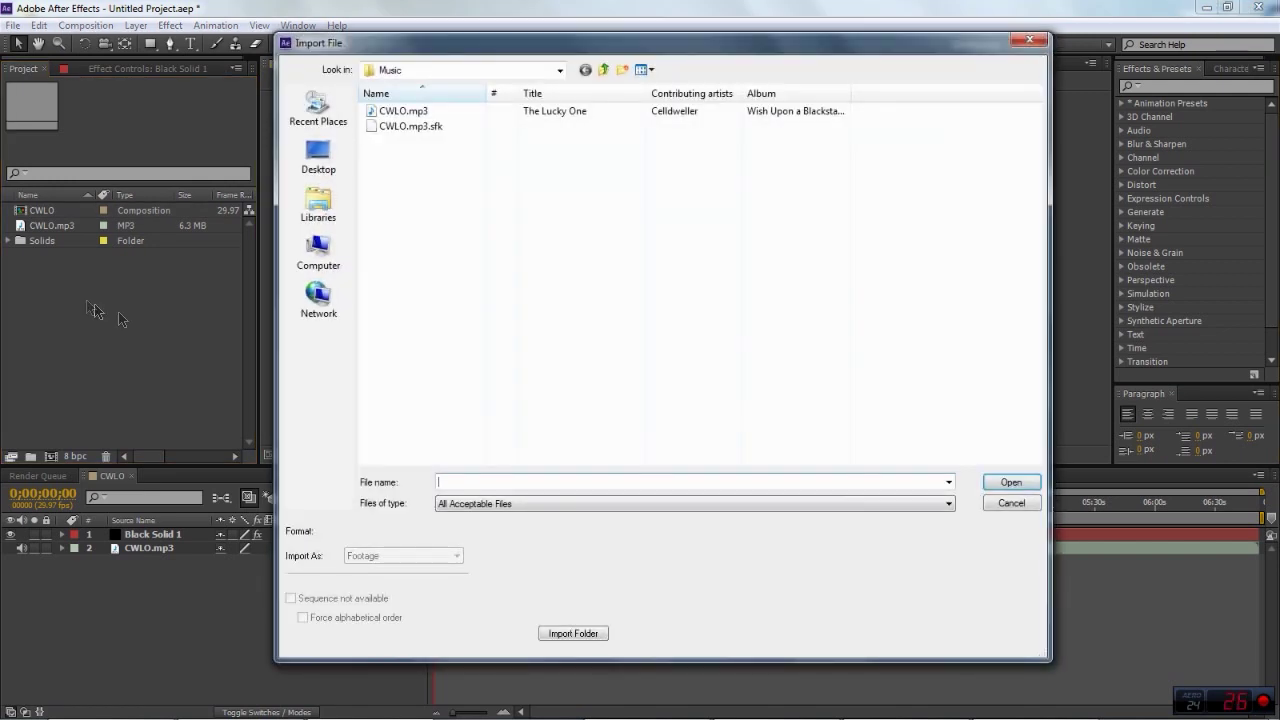
click(319, 206)
double_click(772, 117)
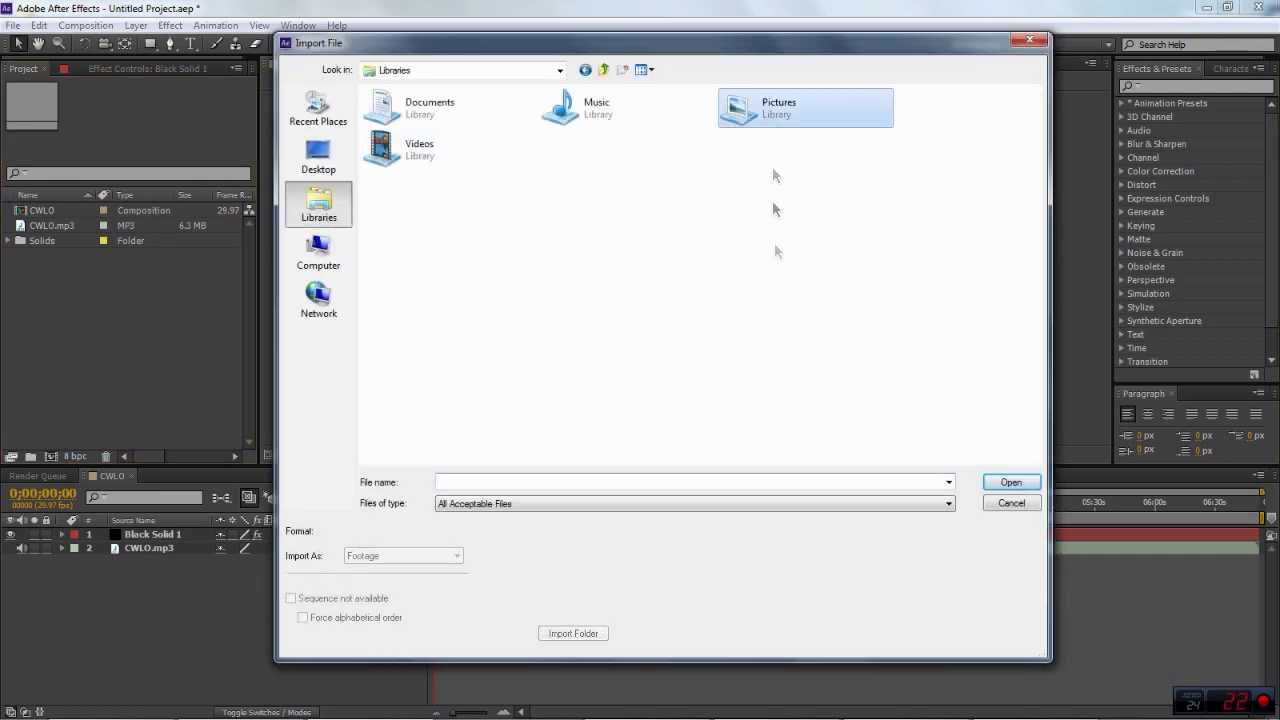
scroll(760, 329, down, 5)
scroll(736, 339, up, 3)
scroll(728, 341, down, 3)
double_click(404, 227)
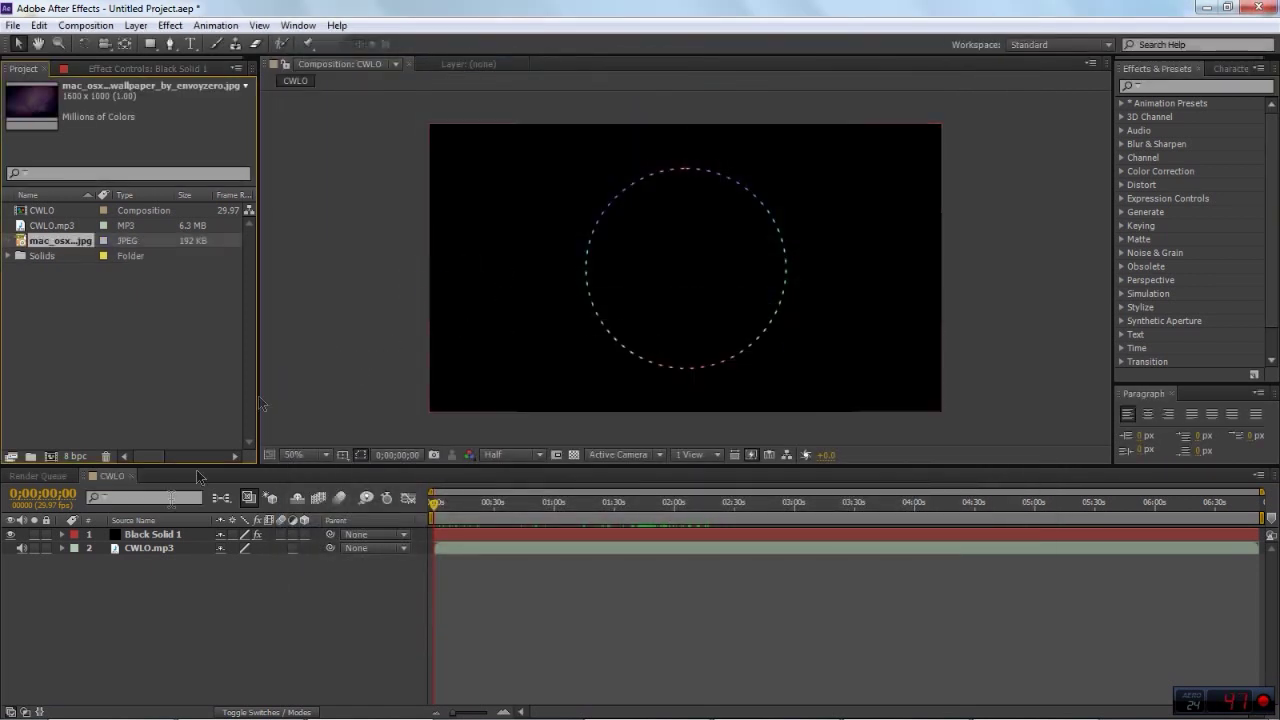
drag(60, 240, 205, 595)
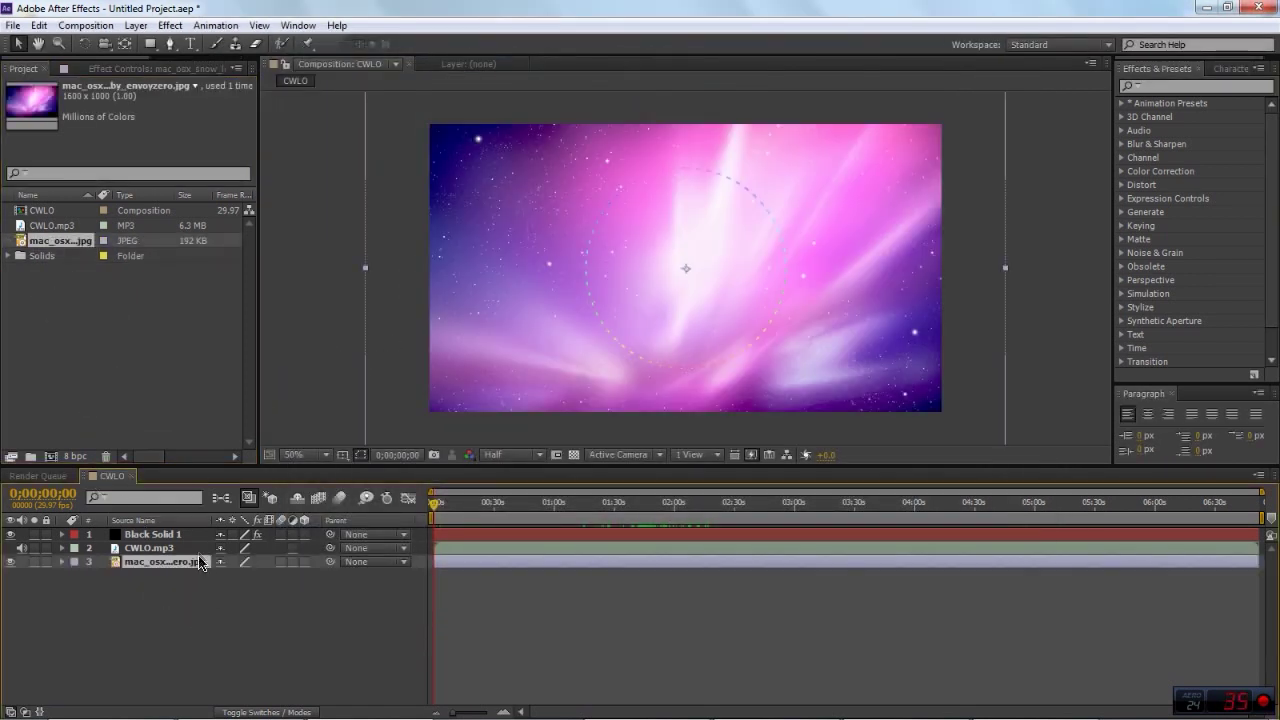
drag(432, 519, 355, 499)
Step: Set the wallpaper layer's opacity to 59%
click(62, 570)
click(62, 562)
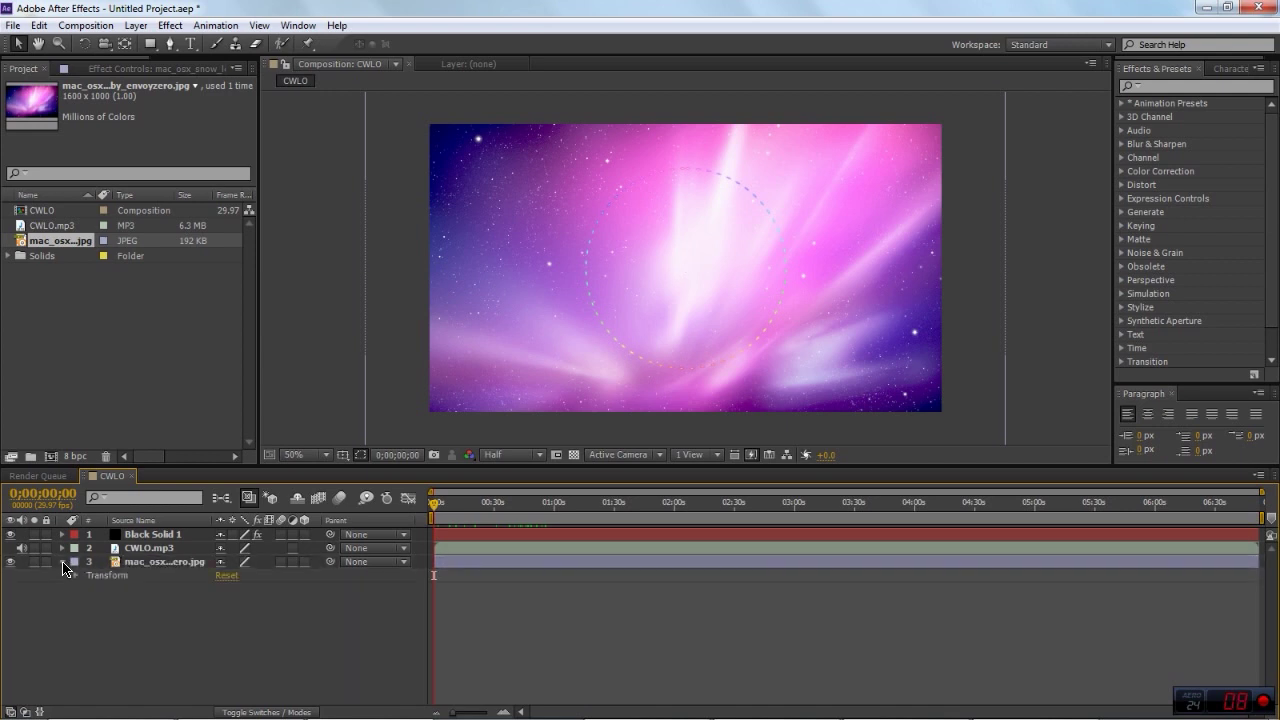
click(75, 576)
click(140, 562)
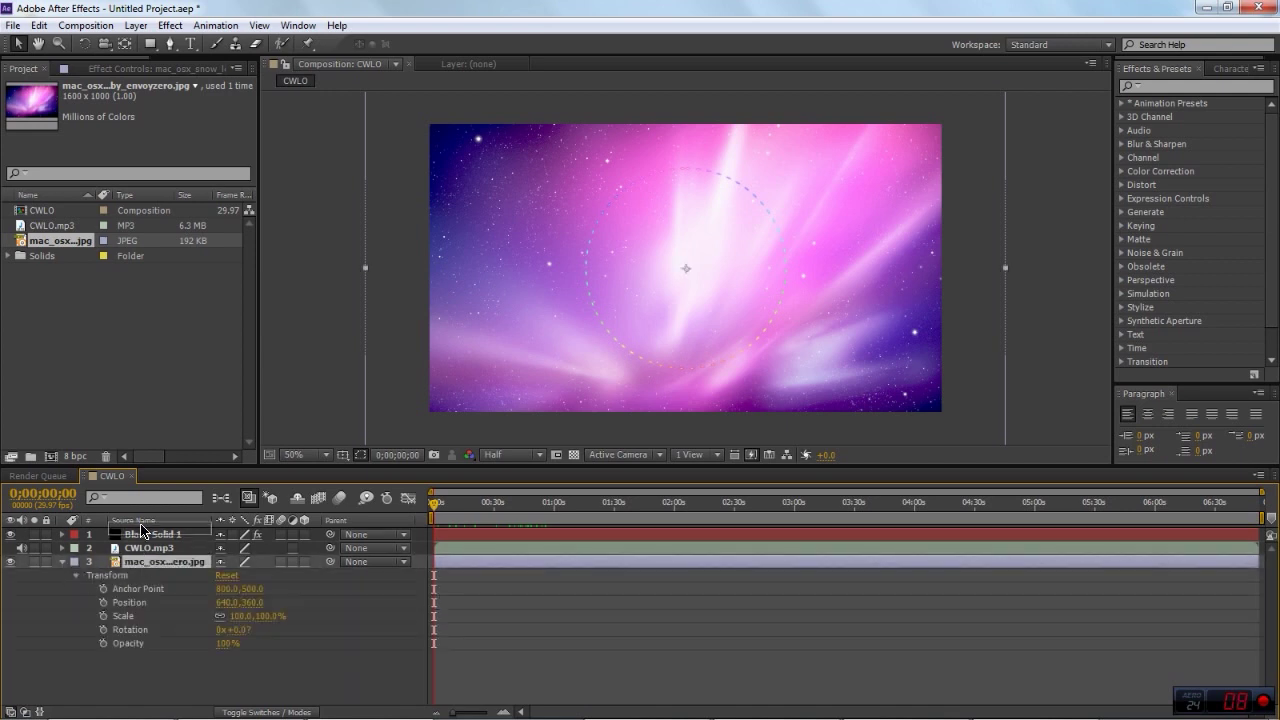
drag(143, 566, 187, 645)
drag(433, 516, 365, 505)
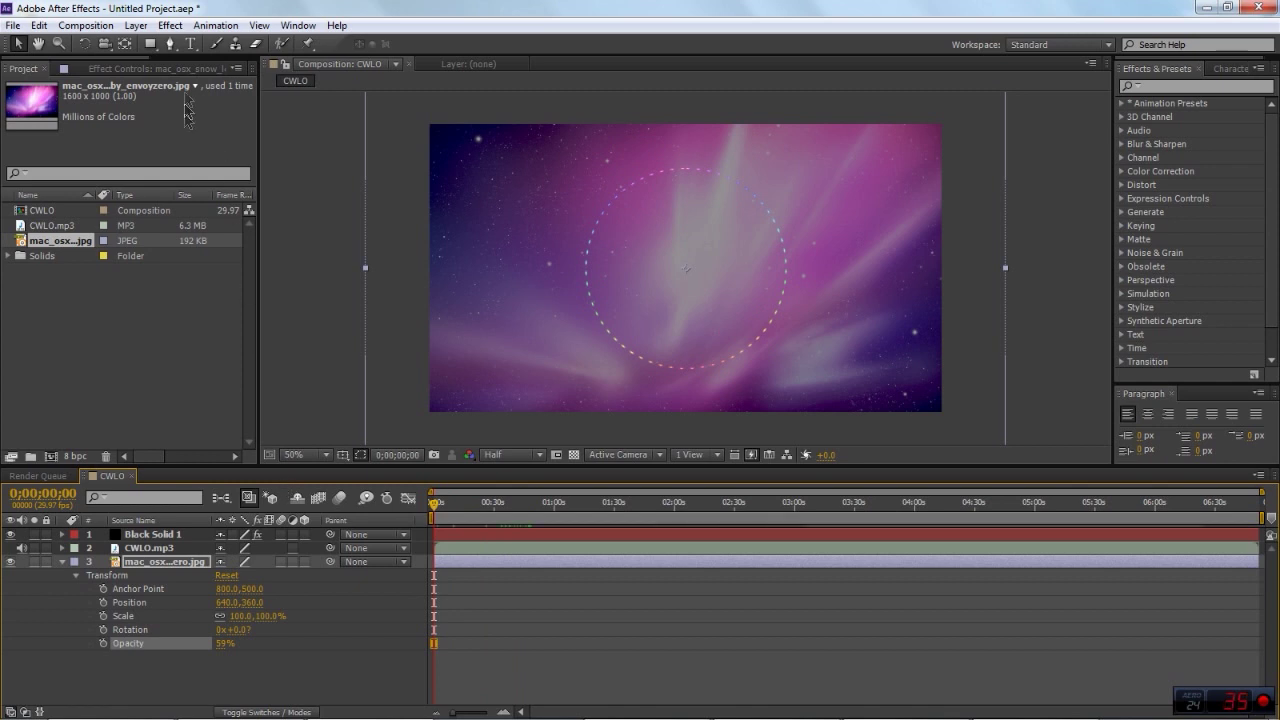
Step: Draw a centred elliptical mask on the wallpaper layer, wider than the frame and slightly shorter than its height, undoing smaller attempts
click(170, 43)
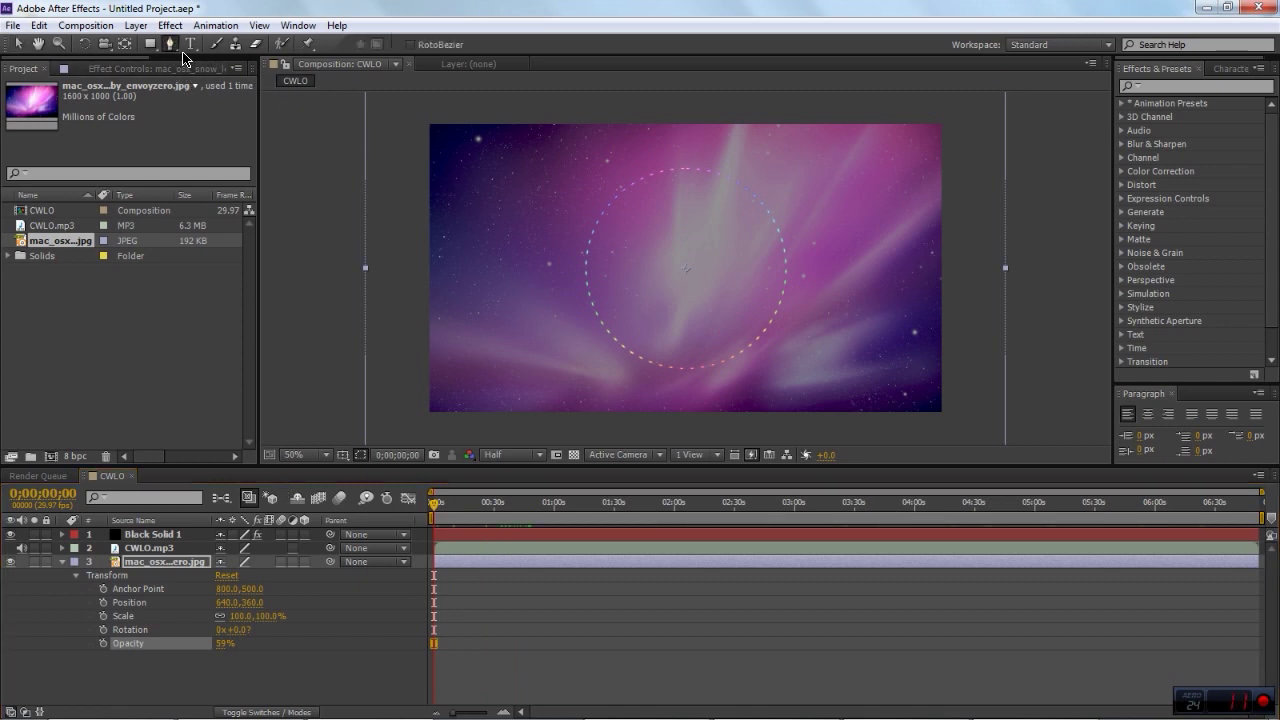
drag(150, 44, 215, 79)
drag(348, 183, 900, 327)
key(ctrl+z)
mouse_move(344, 190)
mouse_down()
mouse_move(823, 310)
mouse_move(1040, 335)
mouse_move(551, 240)
mouse_move(1032, 350)
mouse_move(1036, 362)
mouse_up()
key(ctrl+z)
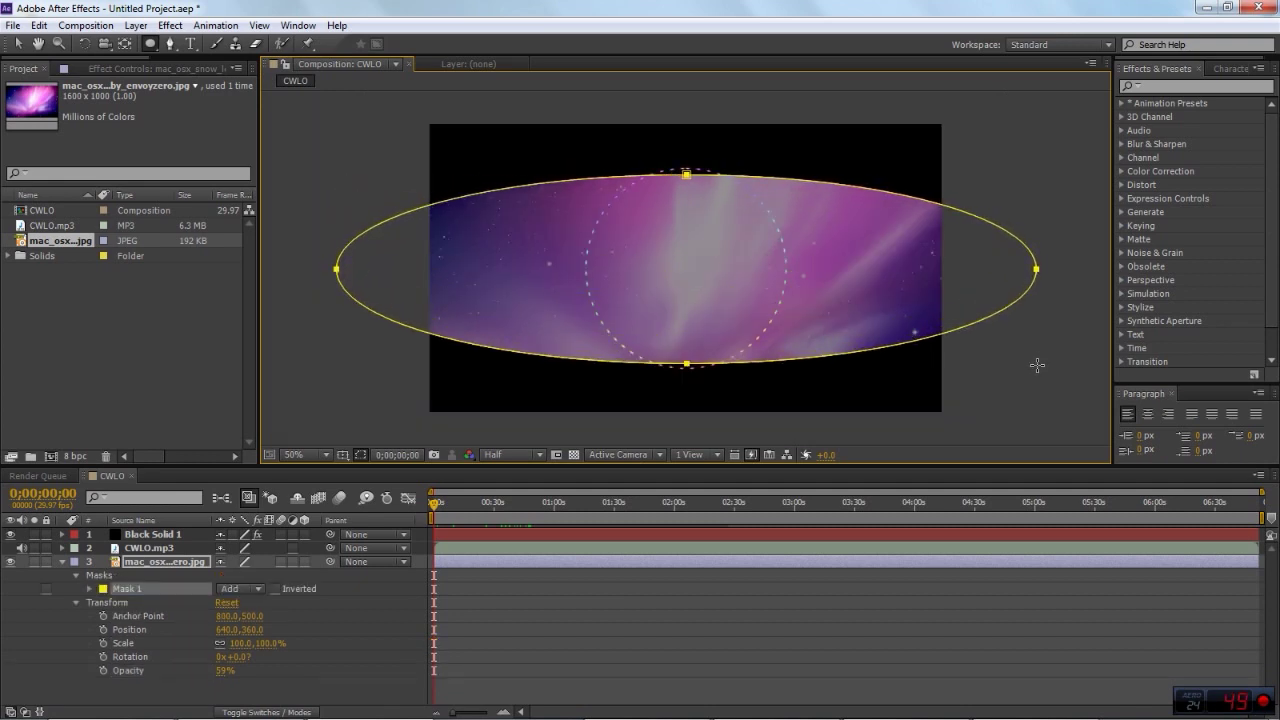
key(ctrl+z)
drag(267, 154, 1107, 381)
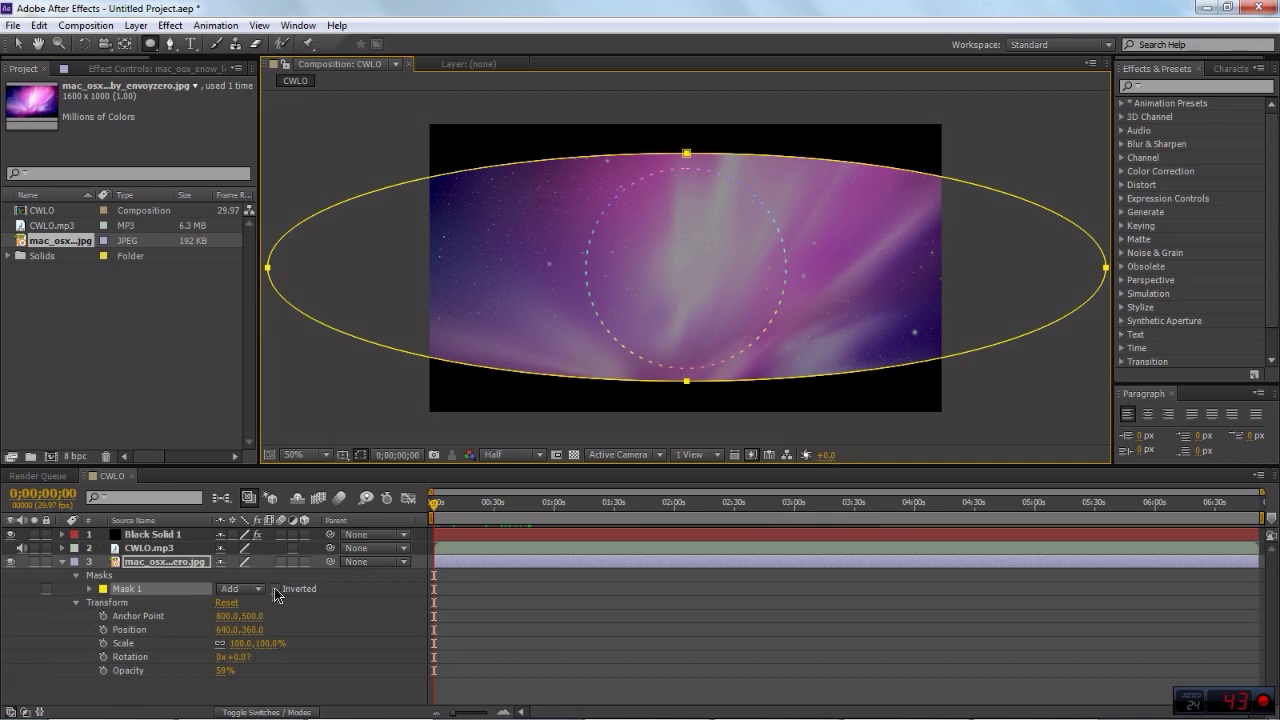
Step: Set the wallpaper's elliptical mask to Subtract mode with a mask feather of 746 pixels
click(236, 591)
click(260, 501)
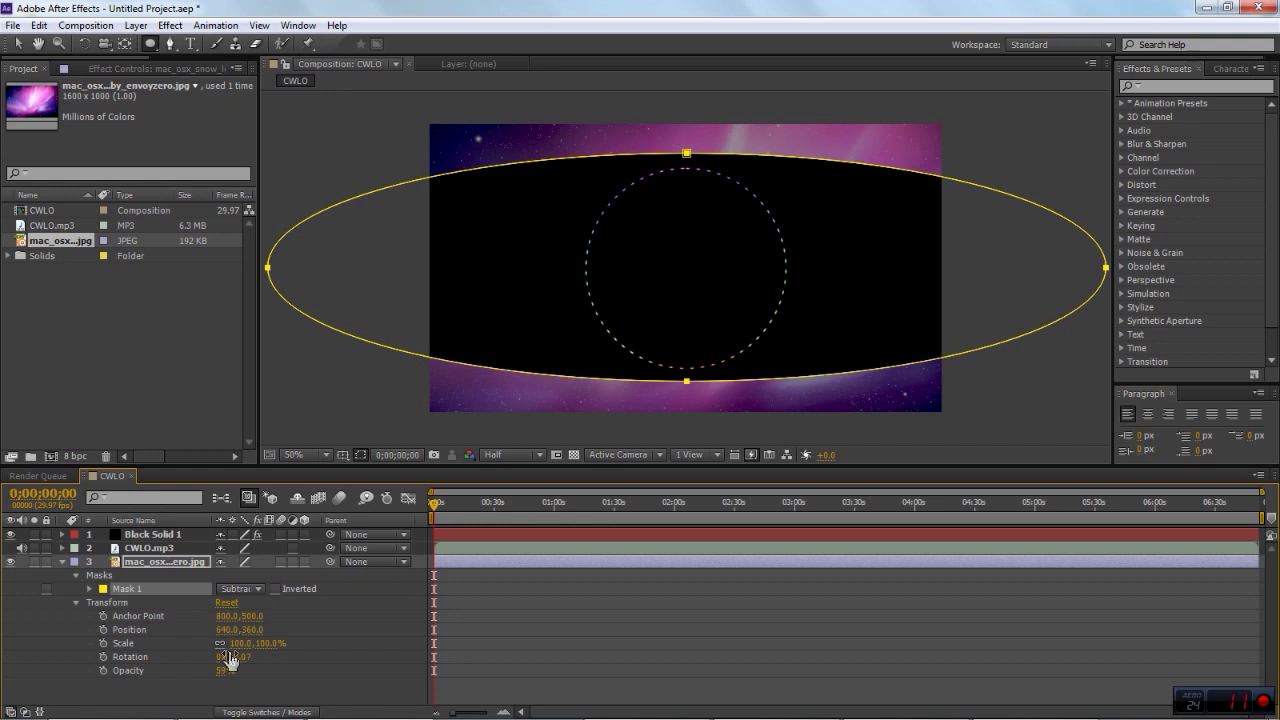
click(88, 589)
drag(253, 622, 549, 609)
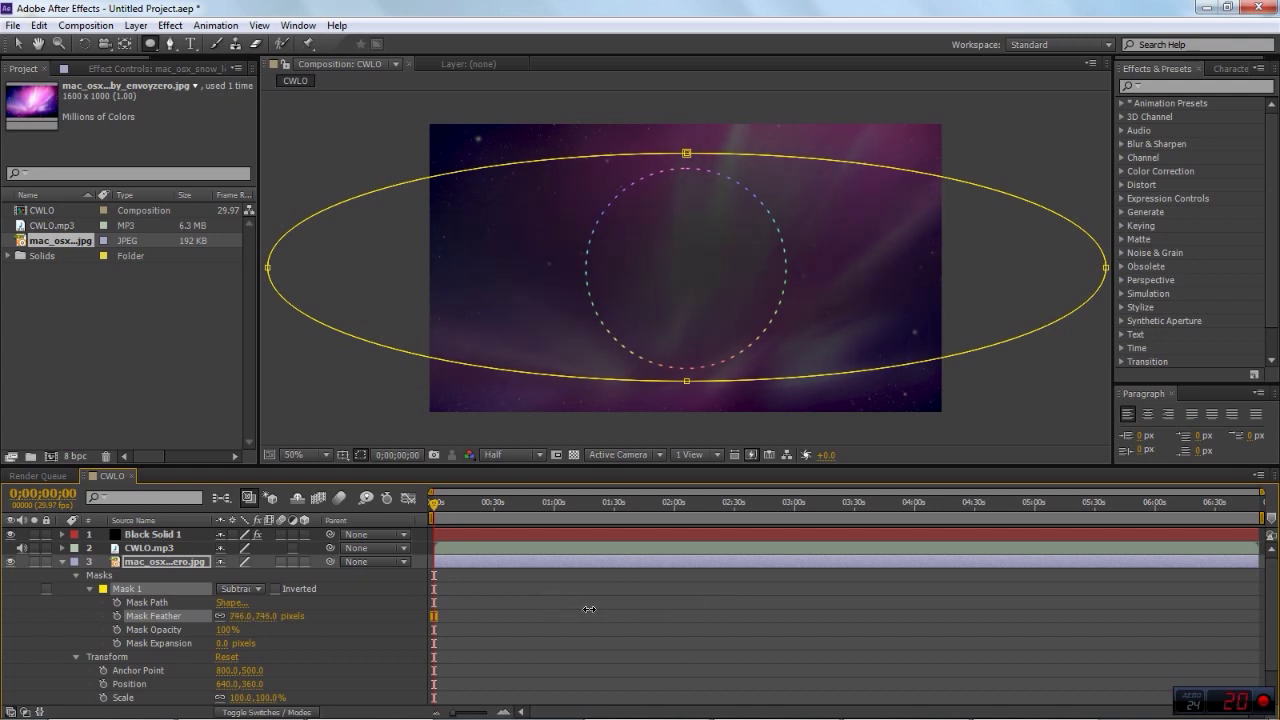
Step: Set the wallpaper's anchor point to 800, 508, adjust Mask 1 to 98% opacity and -169 pixels expansion, and add a second mask
click(249, 671)
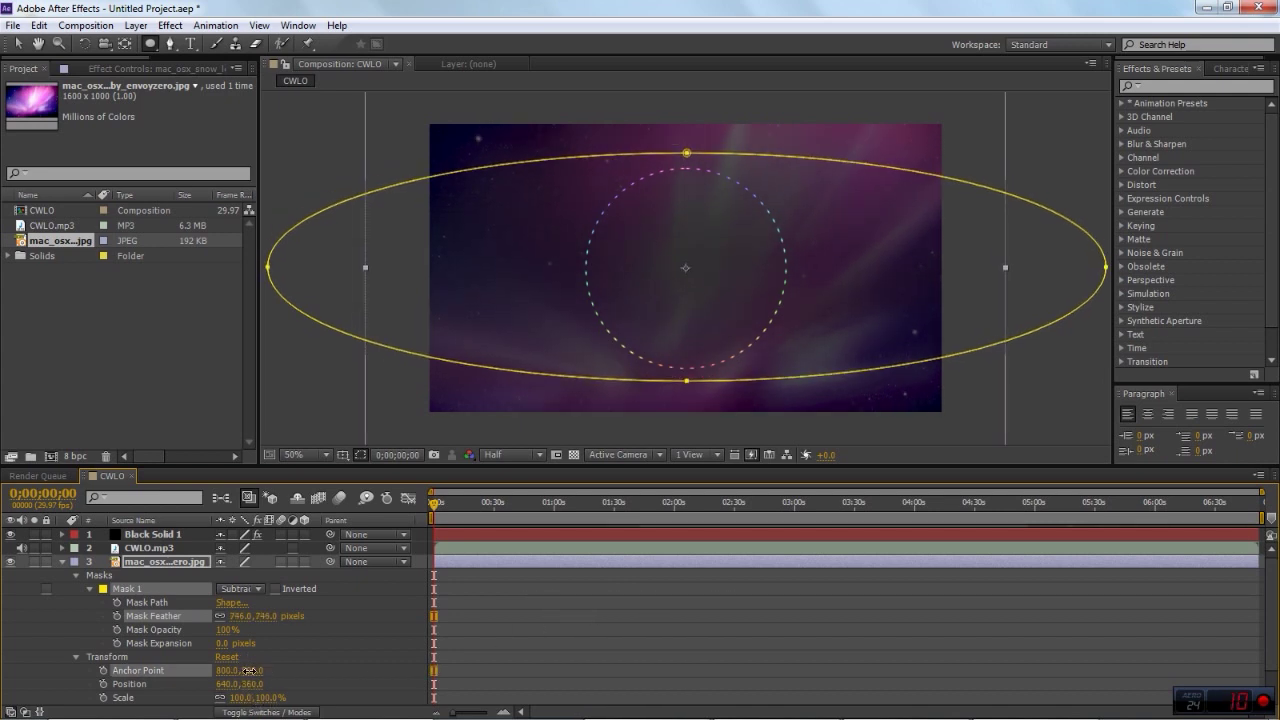
drag(249, 671, 261, 676)
drag(233, 633, 270, 646)
key(ctrl+shift+n)
click(18, 43)
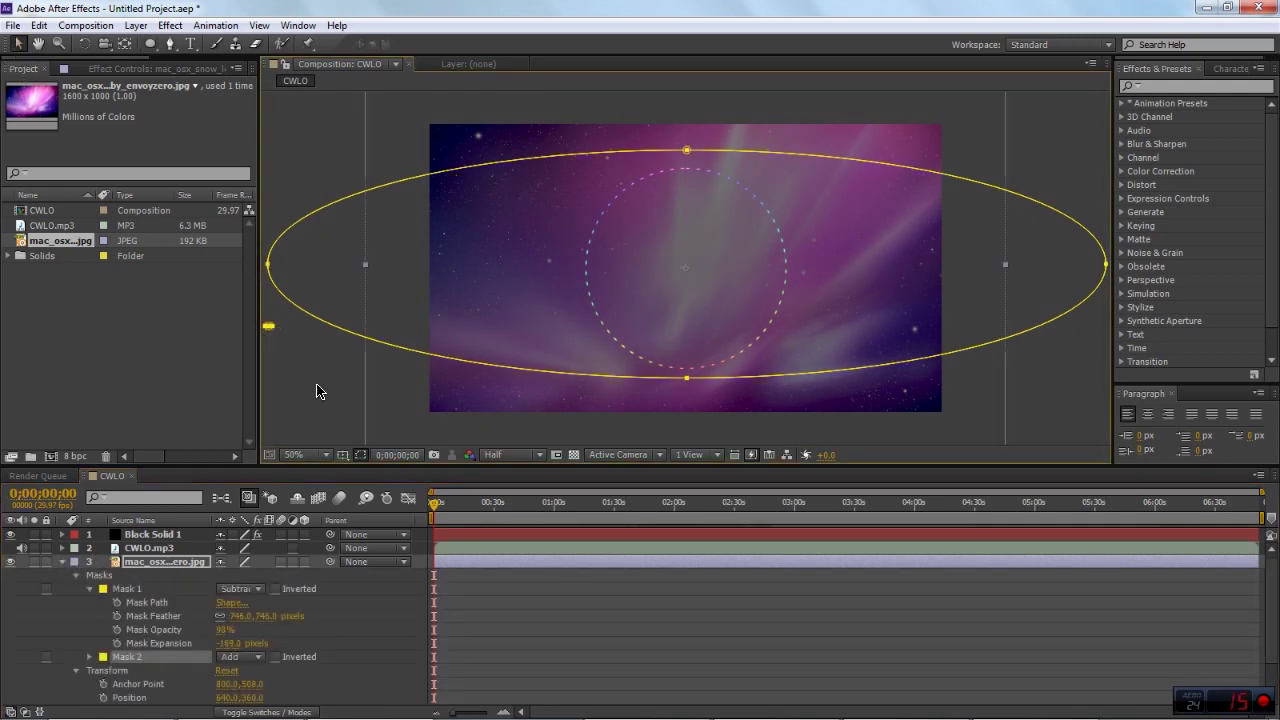
Step: Collapse the wallpaper layer's properties and scrub the composition to 0;00;19;05 to preview the spectrum over the background
click(148, 547)
drag(440, 508, 316, 443)
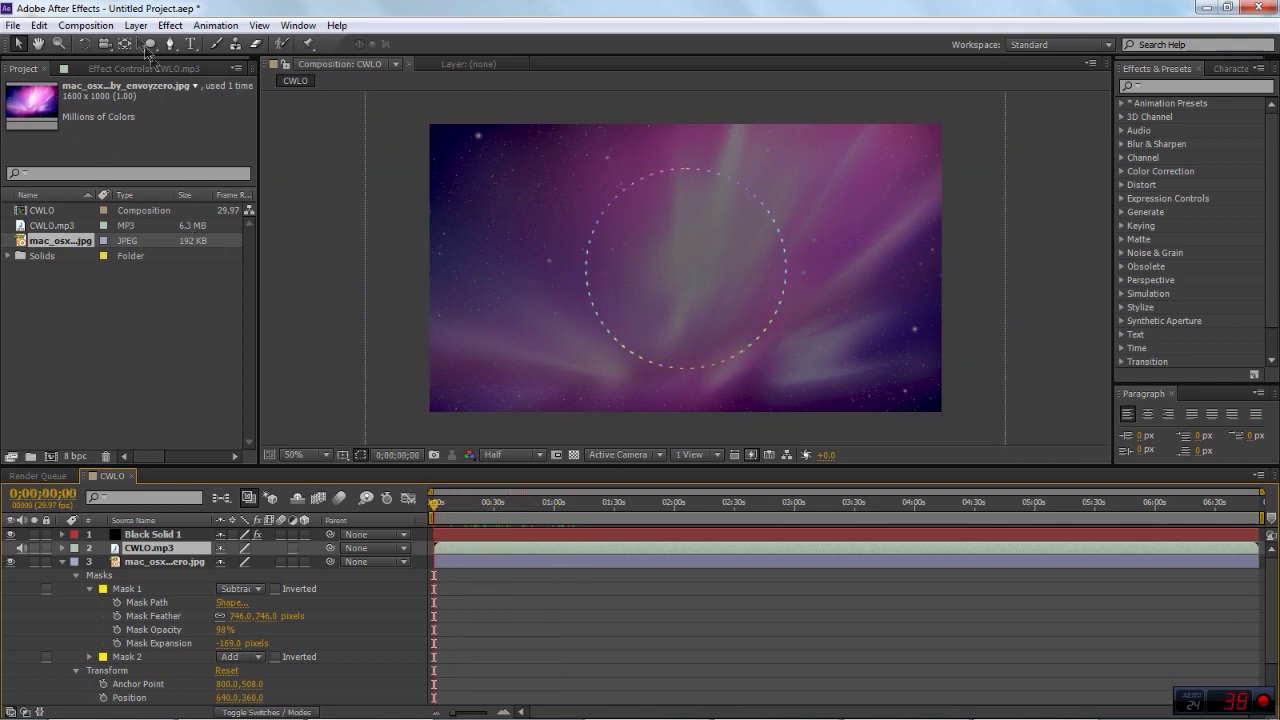
click(62, 561)
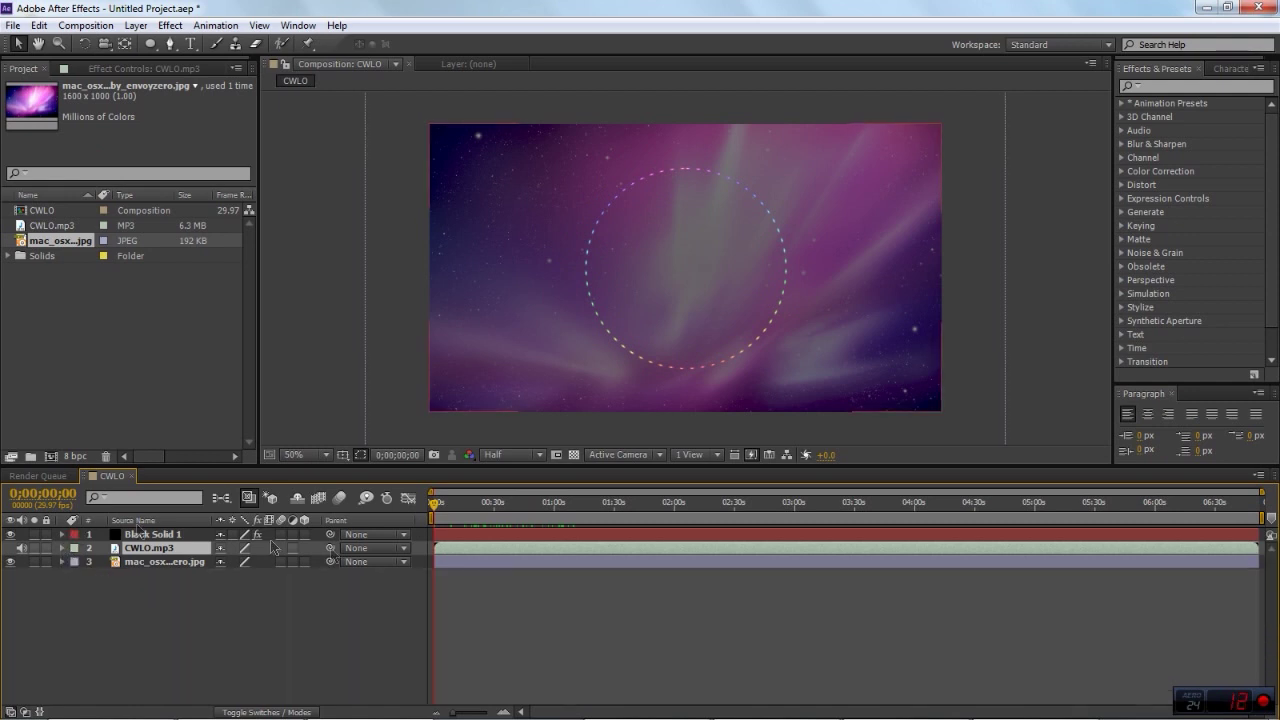
drag(434, 505, 472, 522)
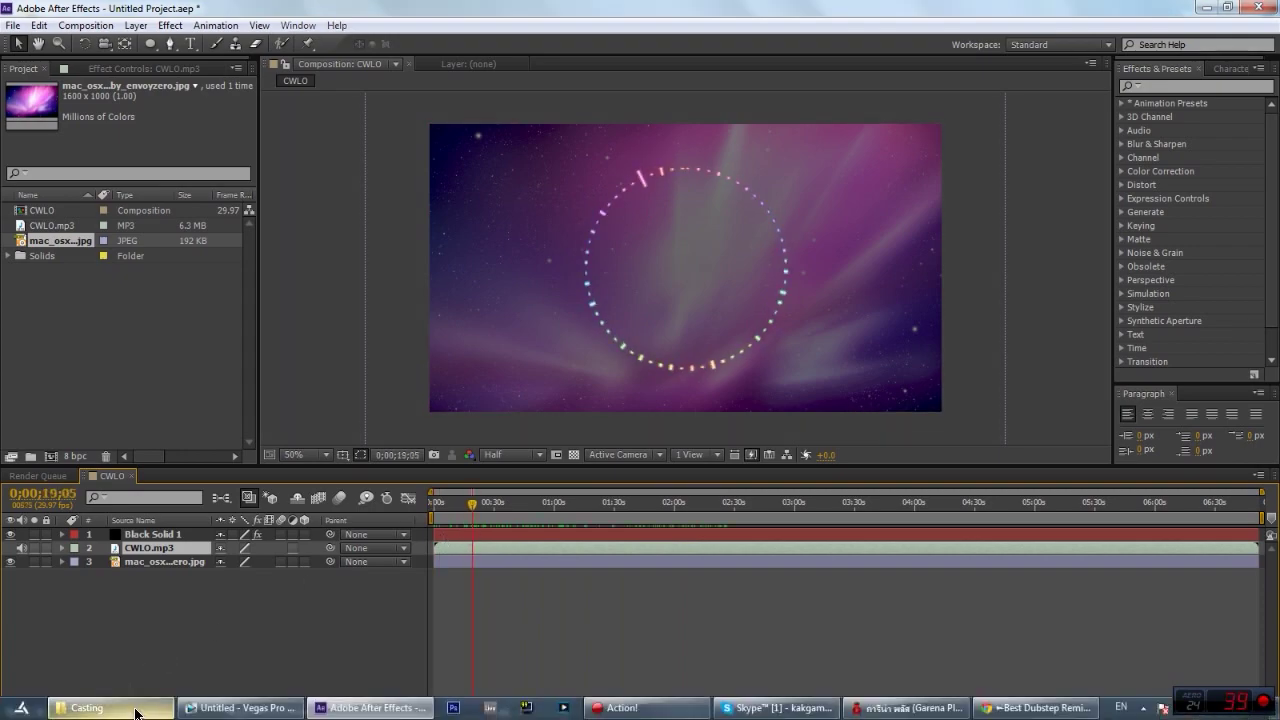
Step: Switch to Windows Explorer, open the Intro folder in BALL STUDIO, and play ชีวิตเป็นของเรา.wmv with the volume raised
click(135, 712)
click(267, 30)
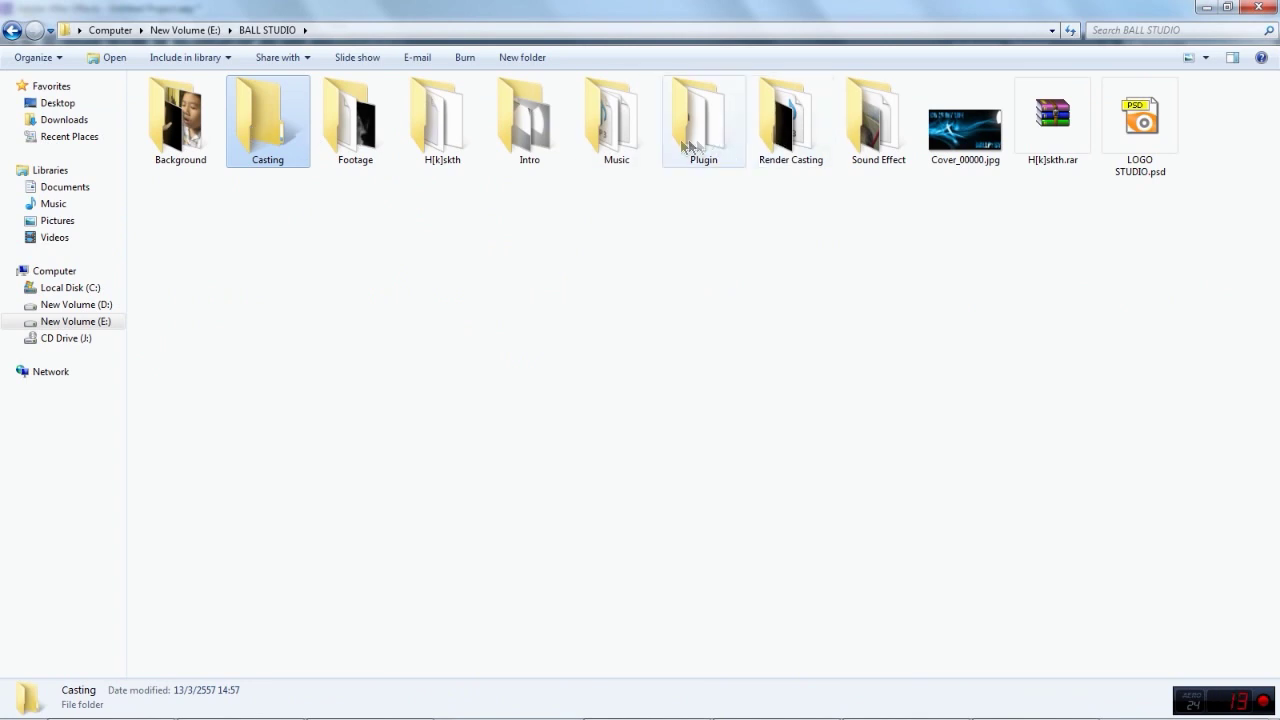
double_click(535, 120)
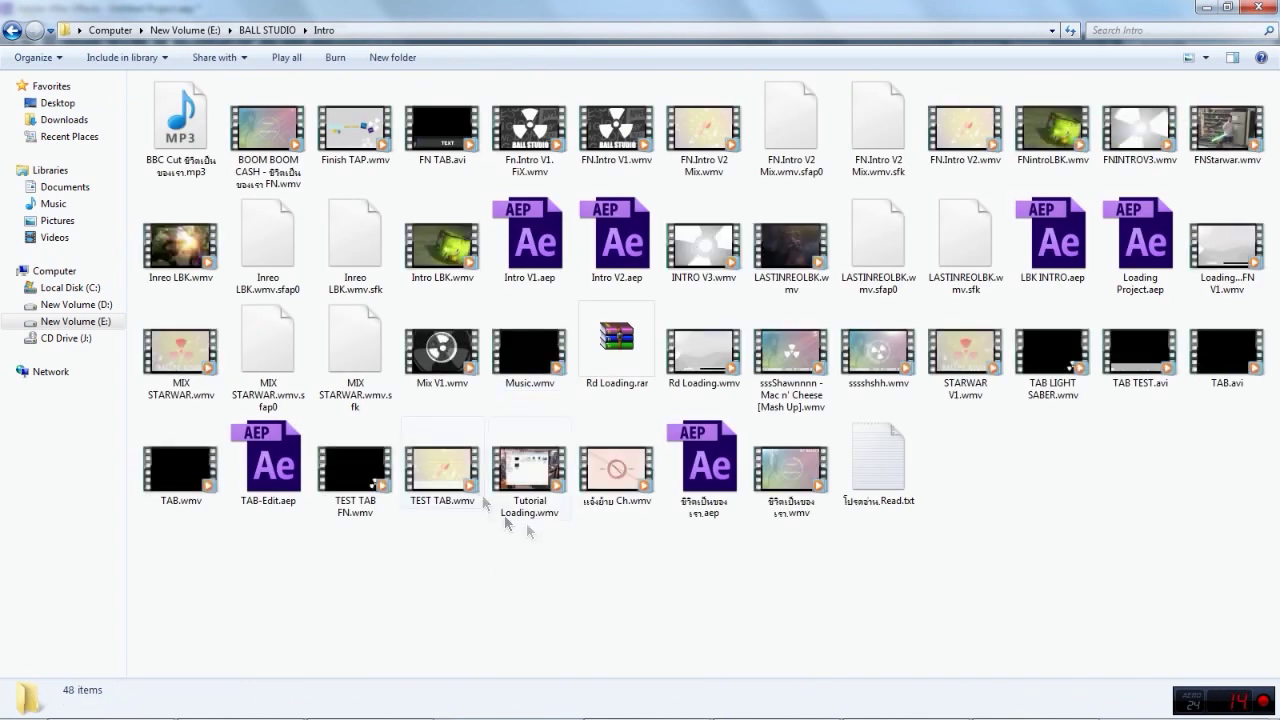
click(785, 497)
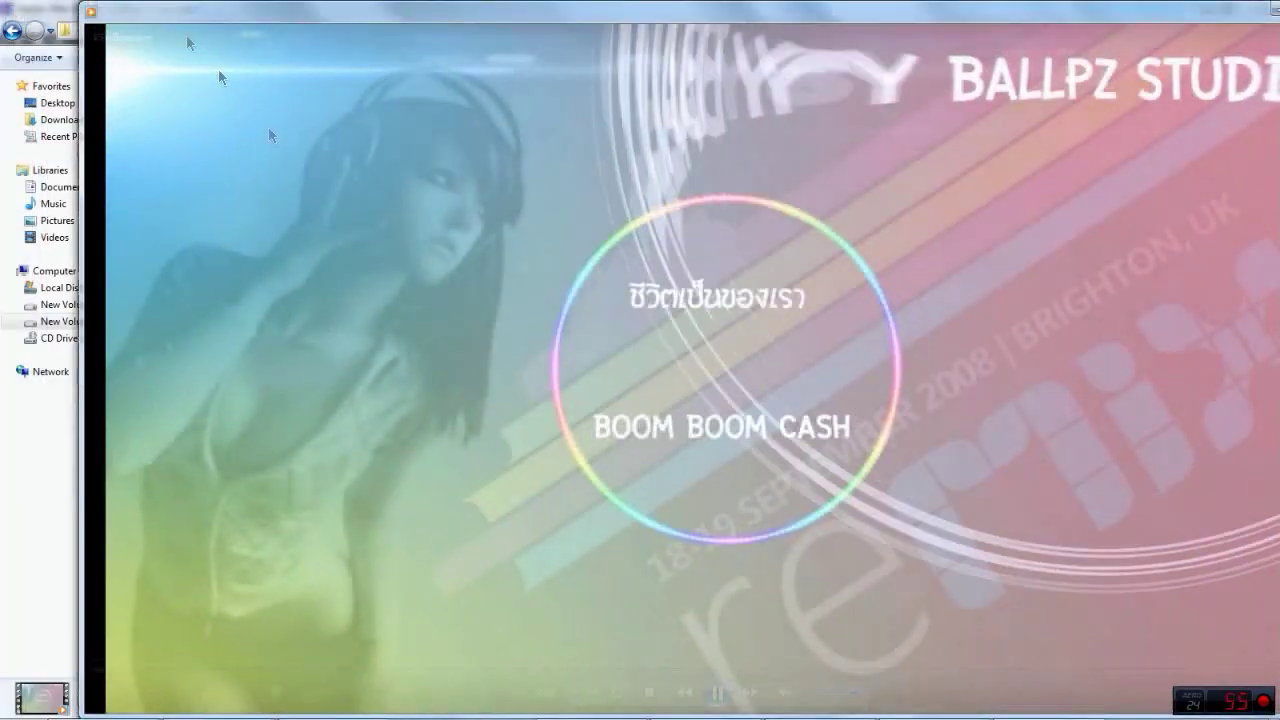
click(806, 693)
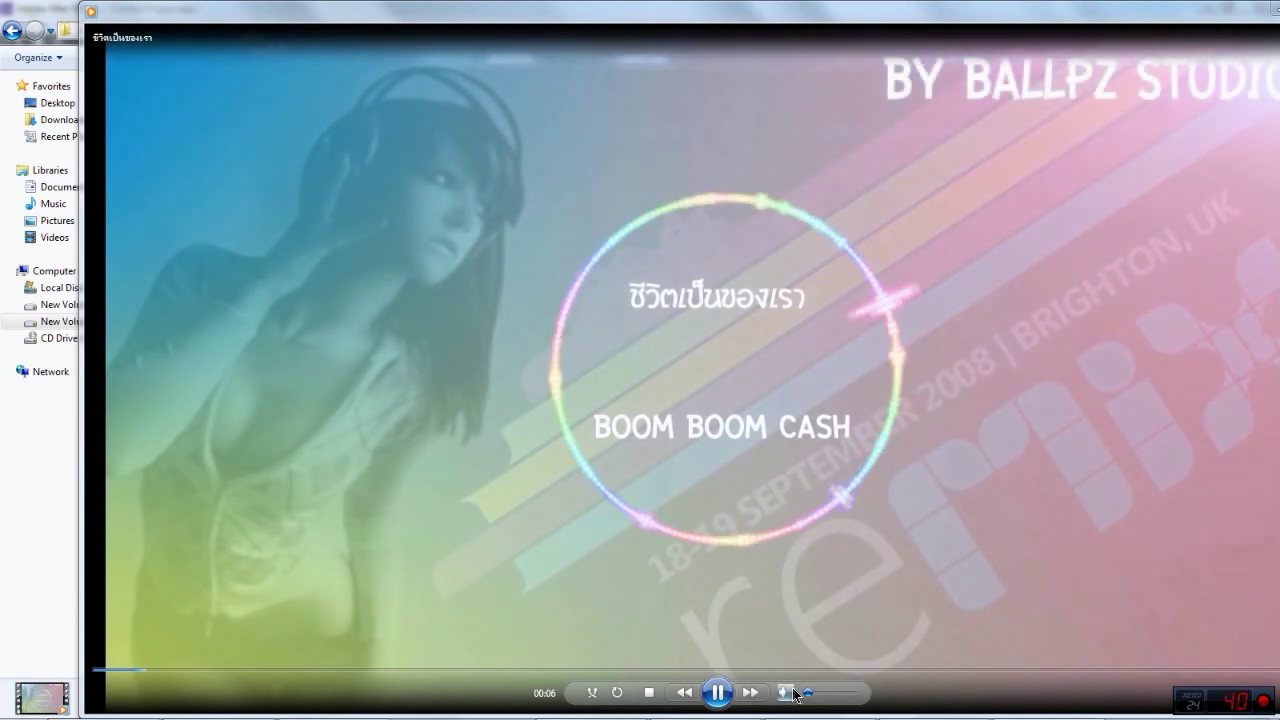
drag(808, 692, 853, 692)
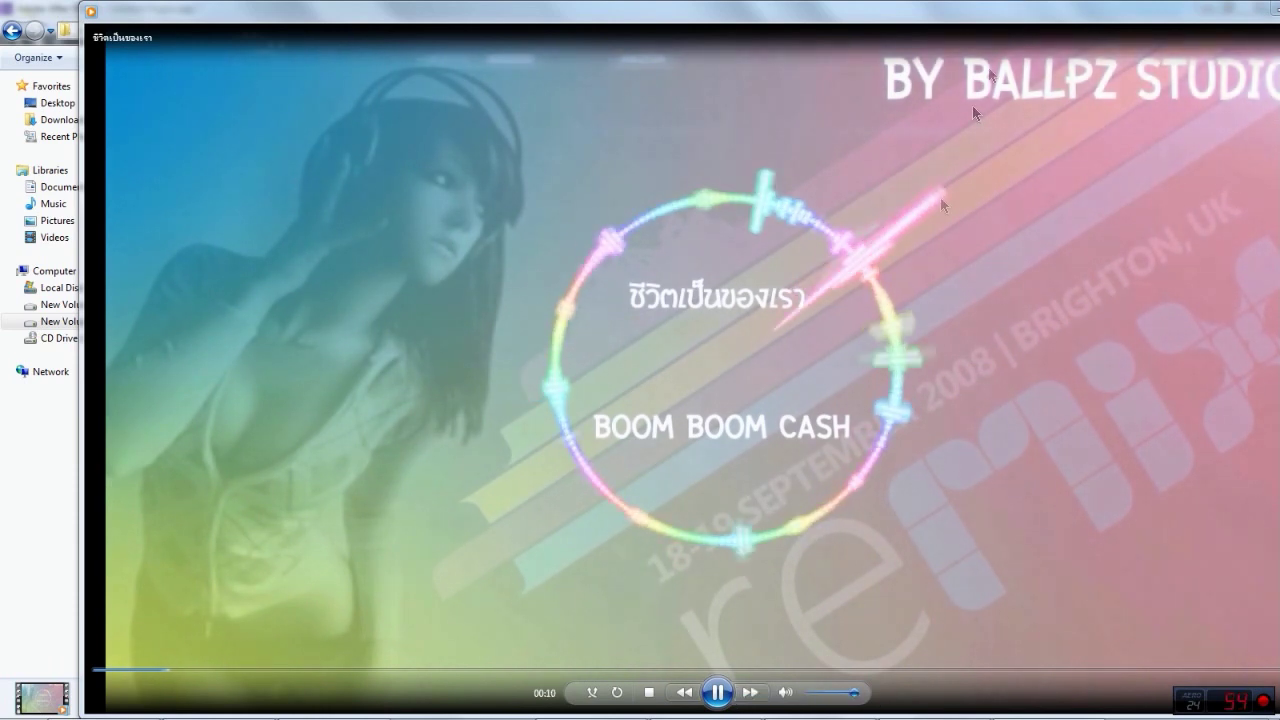